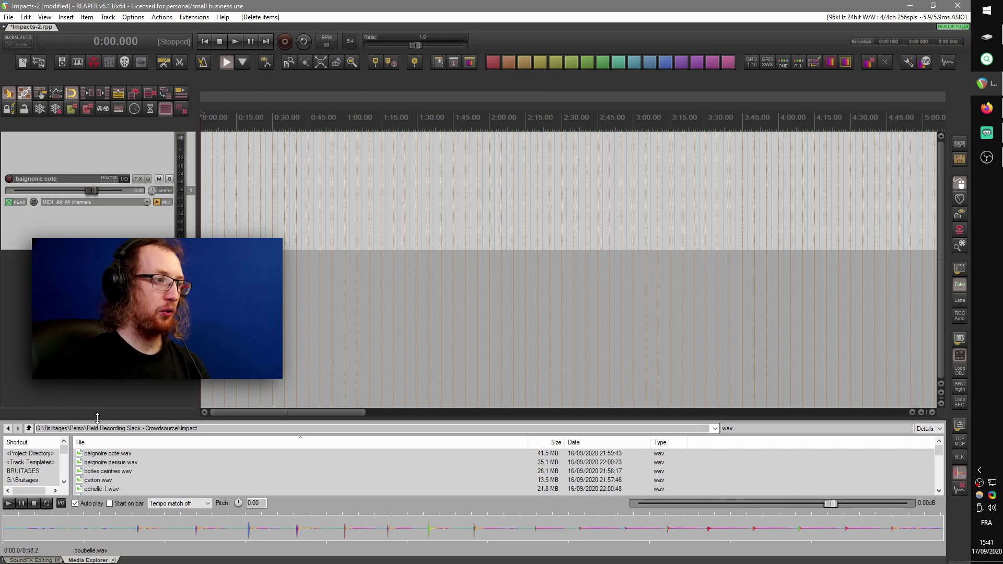
# - Insert the eight recordings from baignoire cote.wav through poubelle.wav one after another on the single existing track, and close the media browser
pyautogui.moveTo(97, 417); pyautogui.dragTo(97, 372)
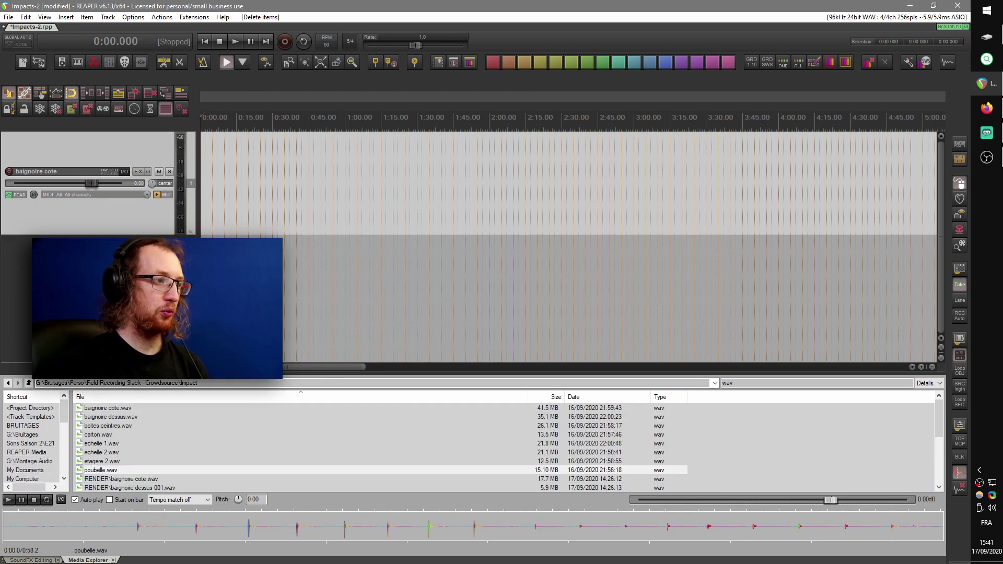
pyautogui.click(108, 409)
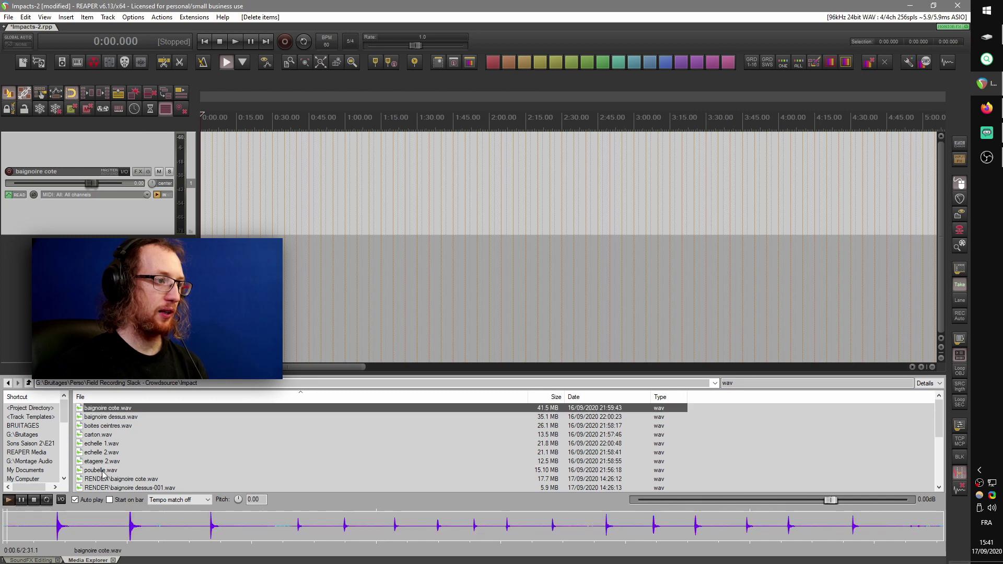
pyautogui.keyDown('shift'); pyautogui.click(102, 471); pyautogui.keyUp('shift')
pyautogui.moveTo(102, 472); pyautogui.dragTo(106, 219)
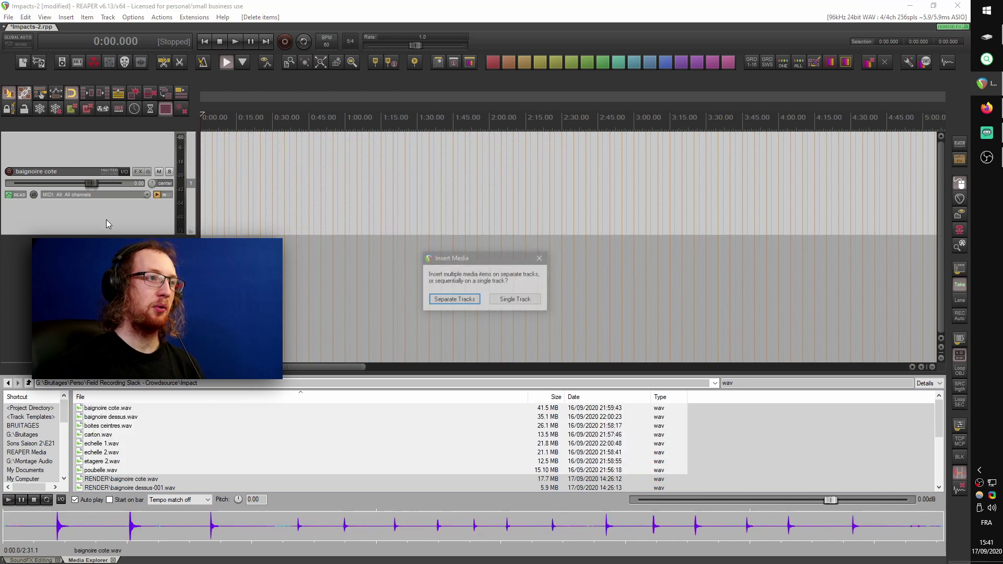
pyautogui.click(514, 300)
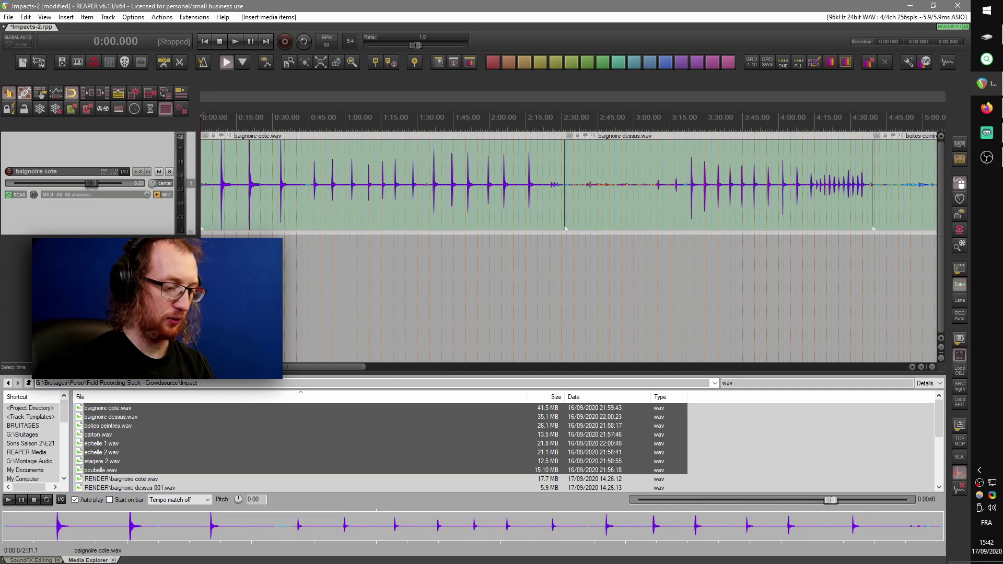
pyautogui.hotkey('ctrl', 'alt', 'x')
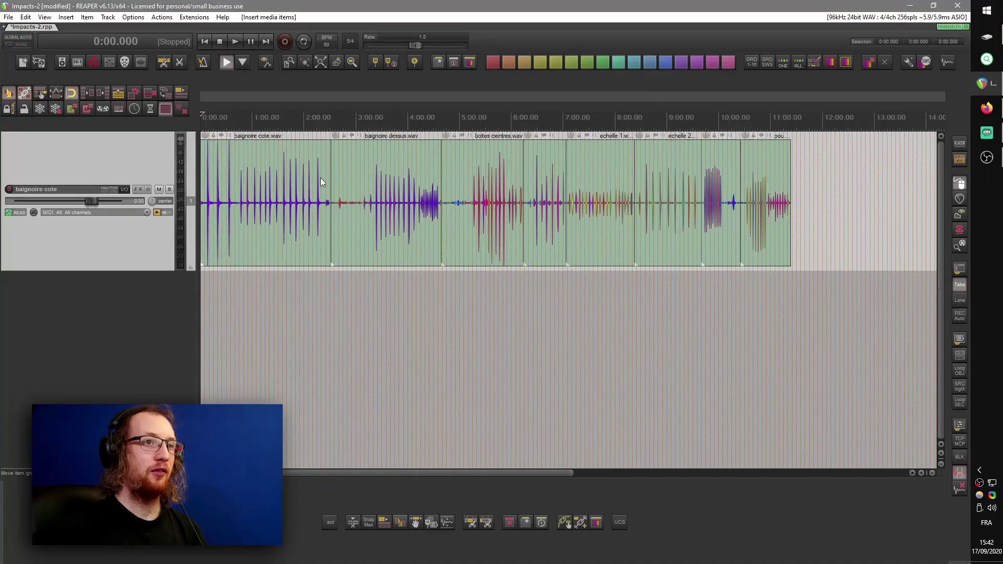
# - Locate the echelle 1.wav item on the timeline and play its first impacts from 7:07
pyautogui.scroll(6, 480, 179)
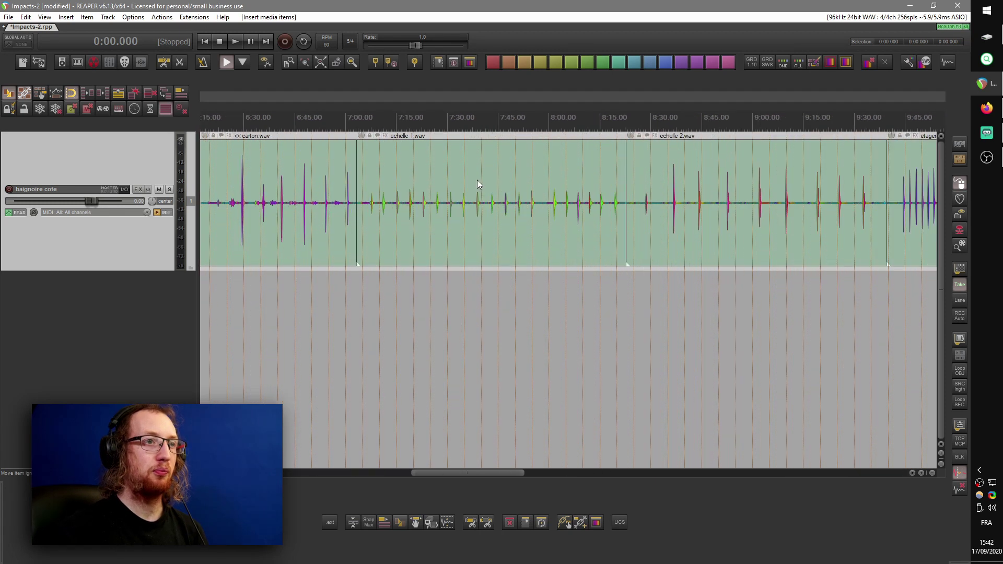
pyautogui.moveTo(459, 271); pyautogui.dragTo(453, 199)
pyautogui.scroll(-5, 369, 209)
pyautogui.moveTo(279, 227); pyautogui.dragTo(409, 226)
pyautogui.scroll(6, 478, 225)
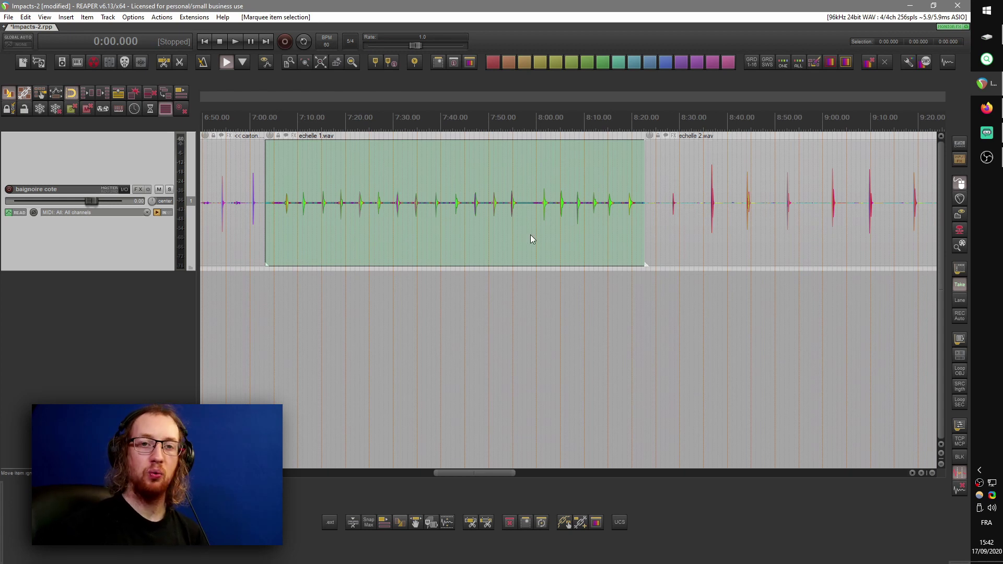
pyautogui.scroll(2, 321, 261)
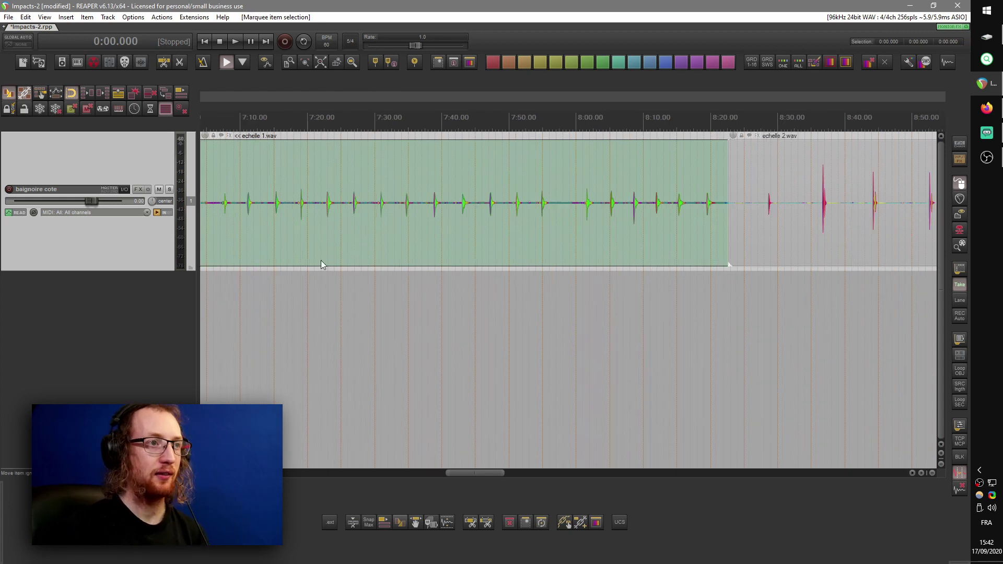
pyautogui.click(324, 291)
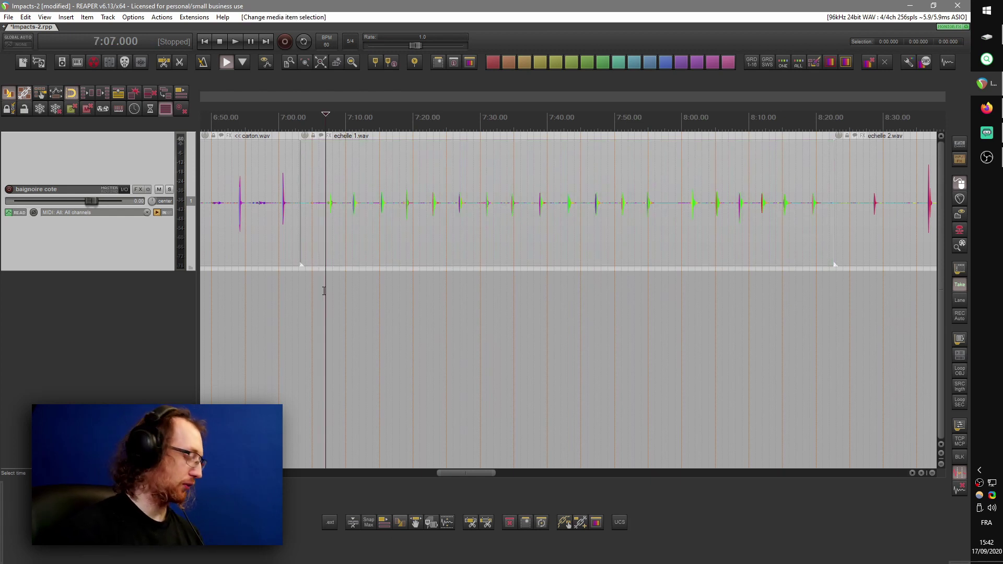
pyautogui.press('space')
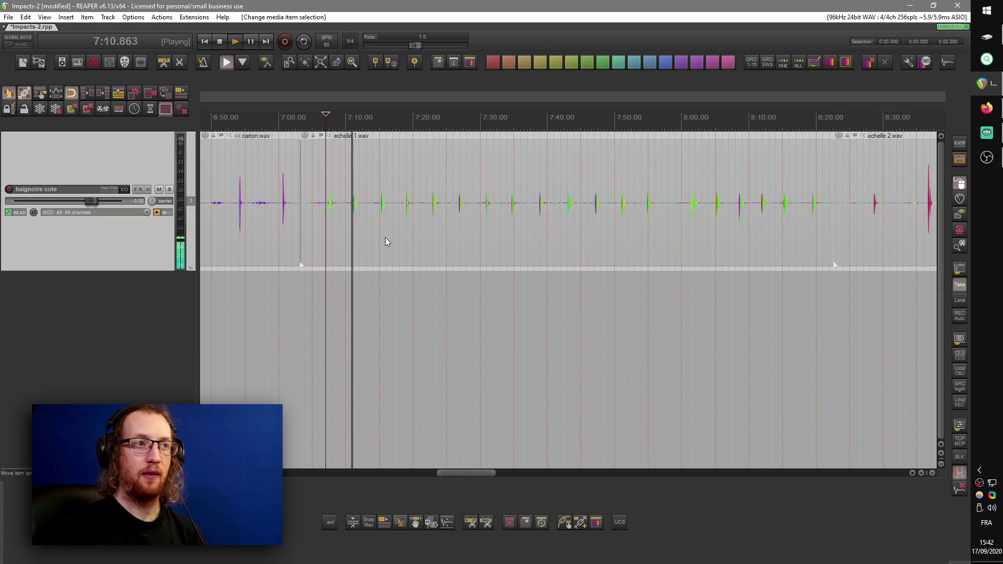
pyautogui.hscroll(2, 385, 241)
pyautogui.press('space')
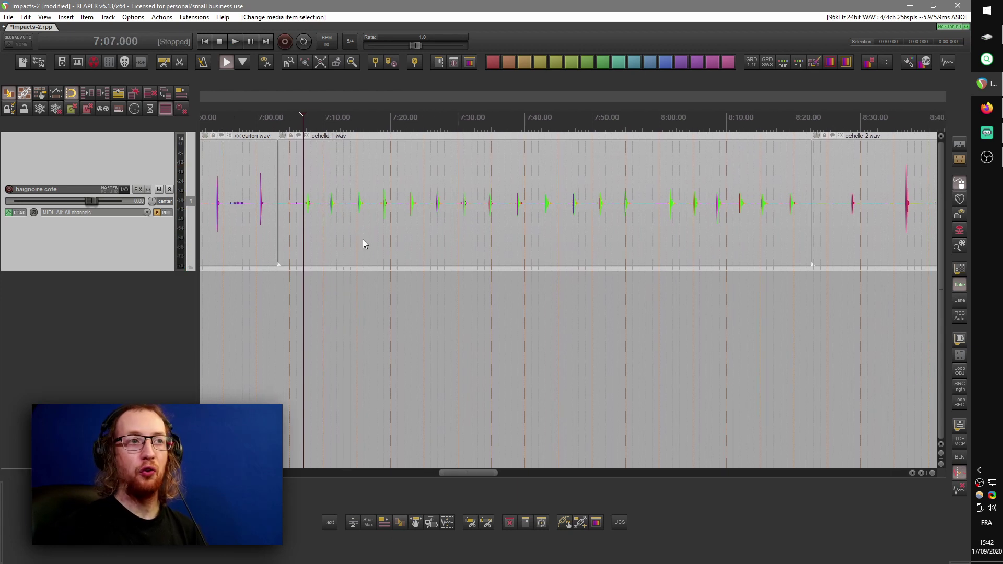
# - Split the echelle 1.wav item into separate impacts with Dynamic Split, setting the gate hysteresis to -38.8 dB and removing silent areas
pyautogui.click(362, 203)
pyautogui.scroll(3, 533, 317)
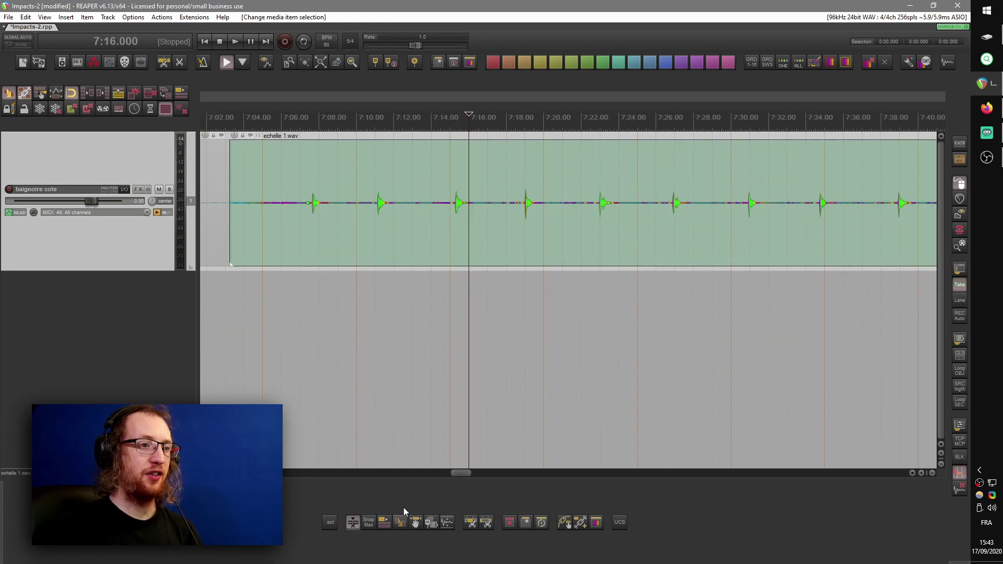
pyautogui.click(349, 523)
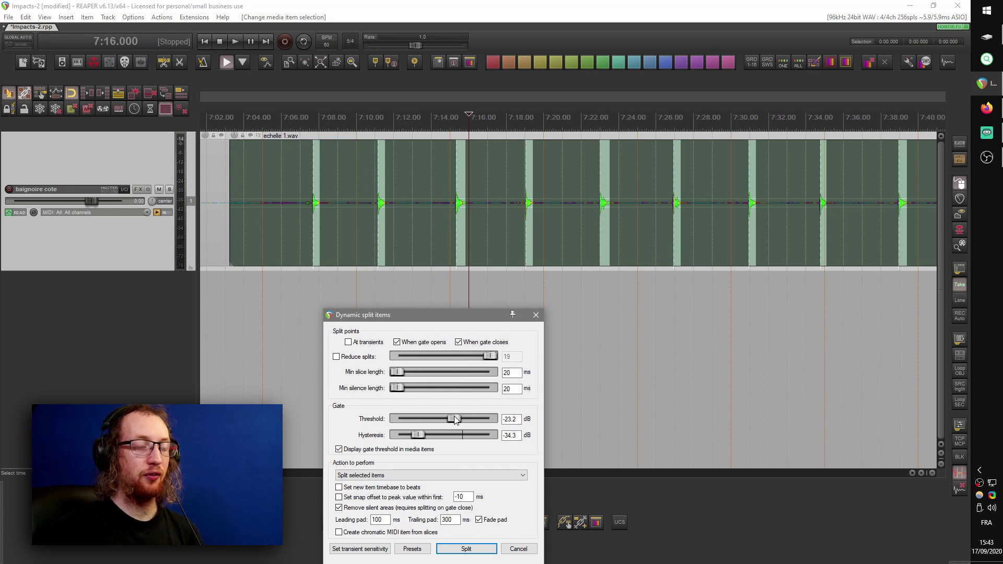
pyautogui.scroll(-4, 451, 246)
pyautogui.scroll(-4, 556, 202)
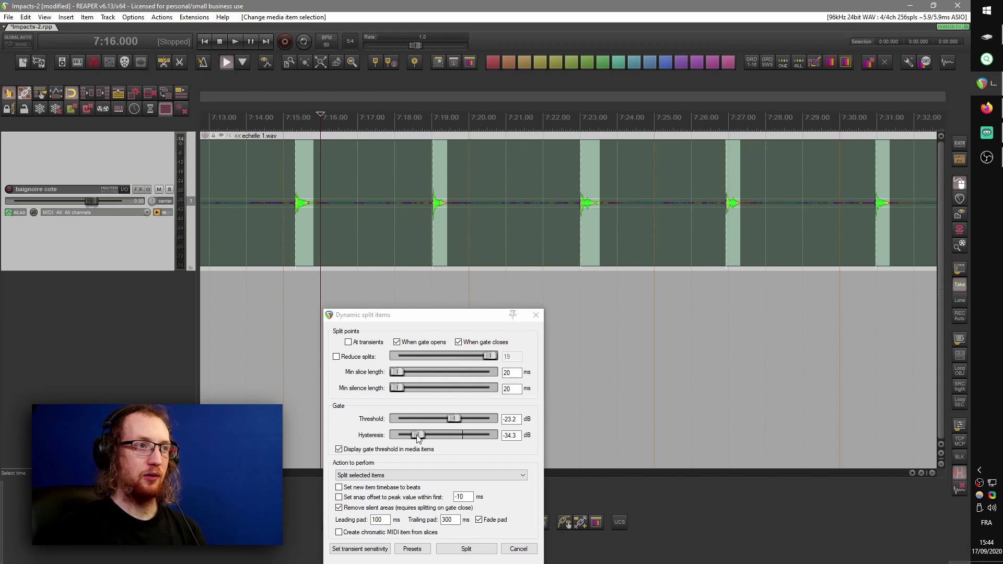
pyautogui.moveTo(418, 437); pyautogui.dragTo(415, 437)
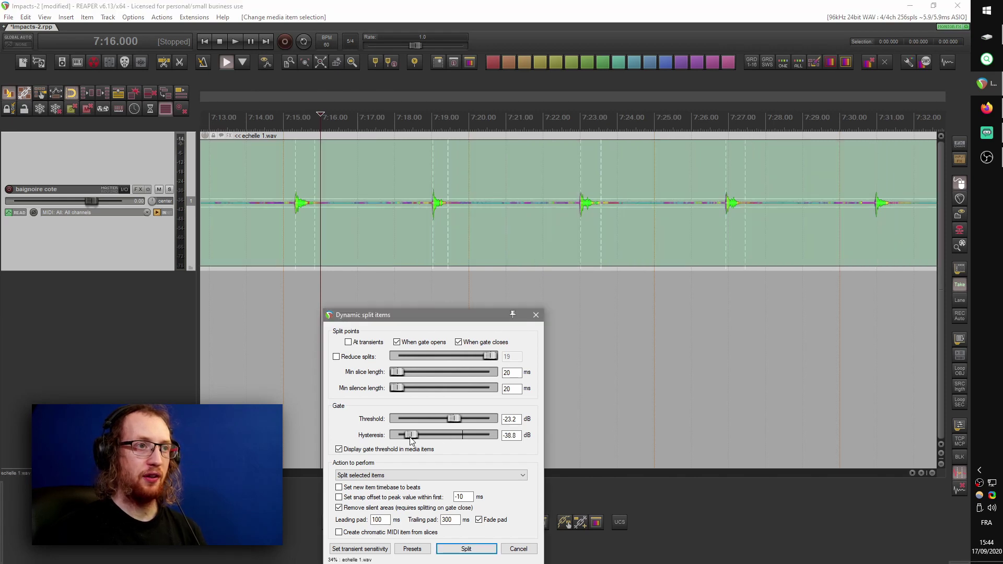
pyautogui.scroll(-6, 460, 243)
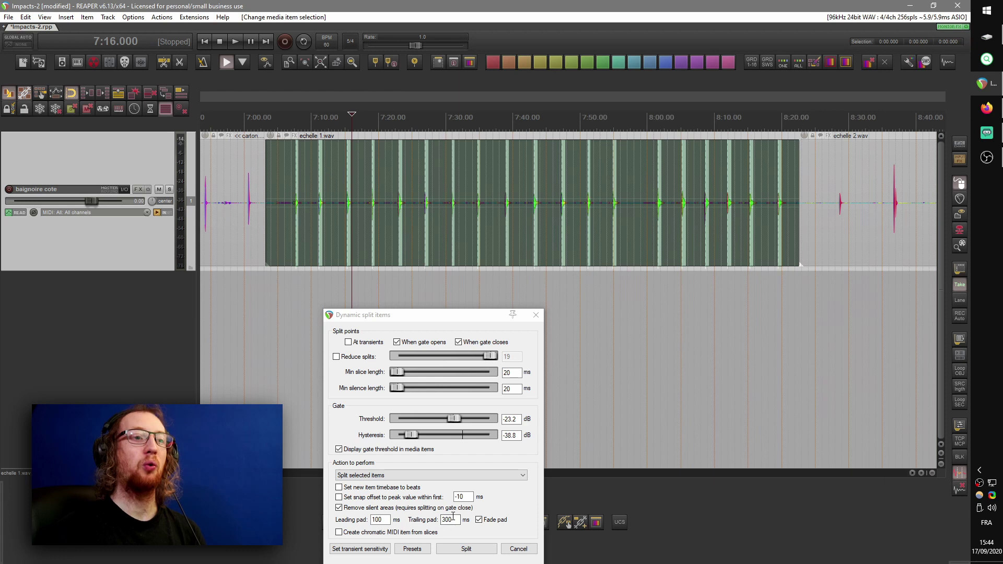
pyautogui.click(464, 549)
# - Check the fades on the echelle 1 slices and reposition the slices along the timeline with a gap of 1 second
pyautogui.scroll(6, 506, 225)
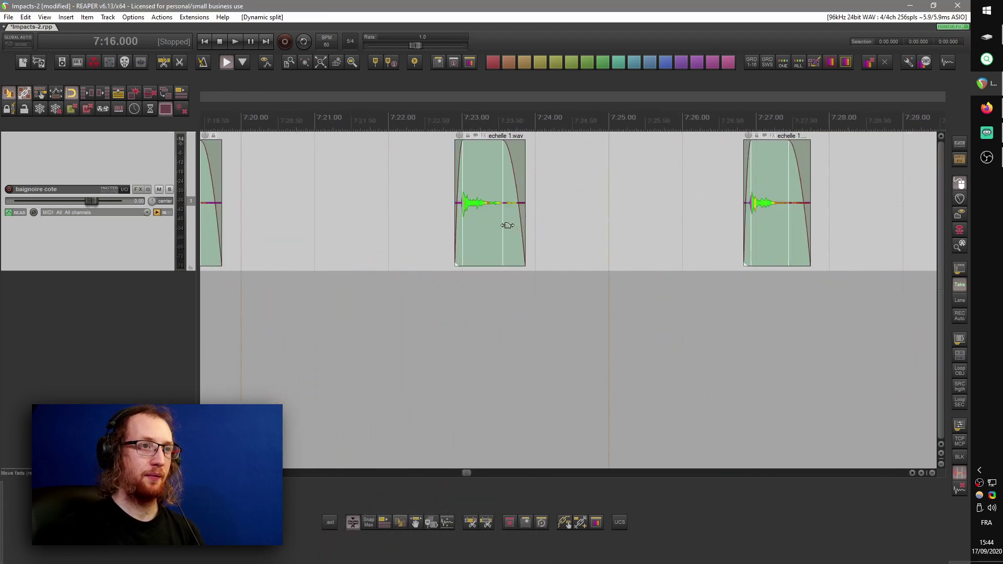
pyautogui.scroll(2, 507, 225)
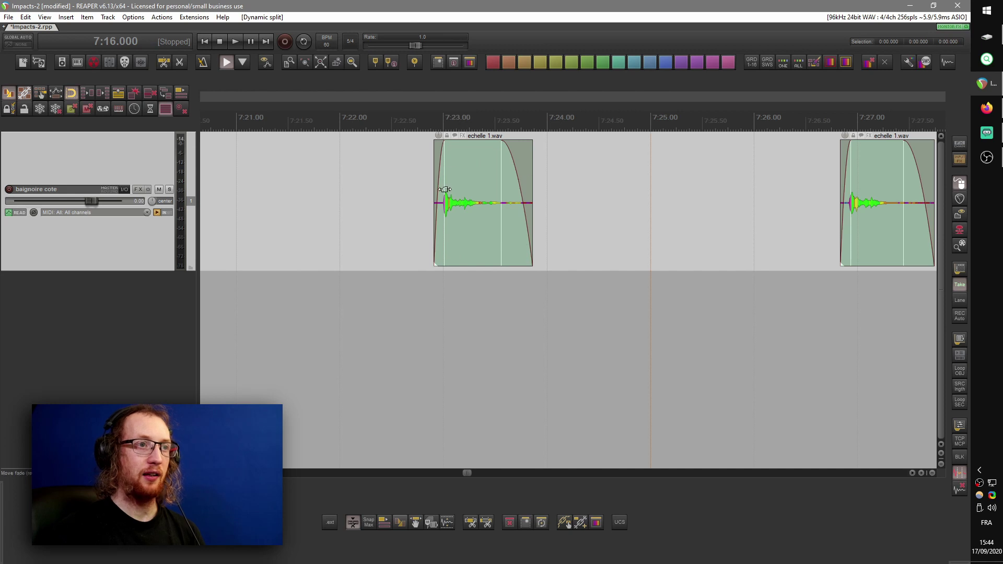
pyautogui.scroll(-1, 515, 206)
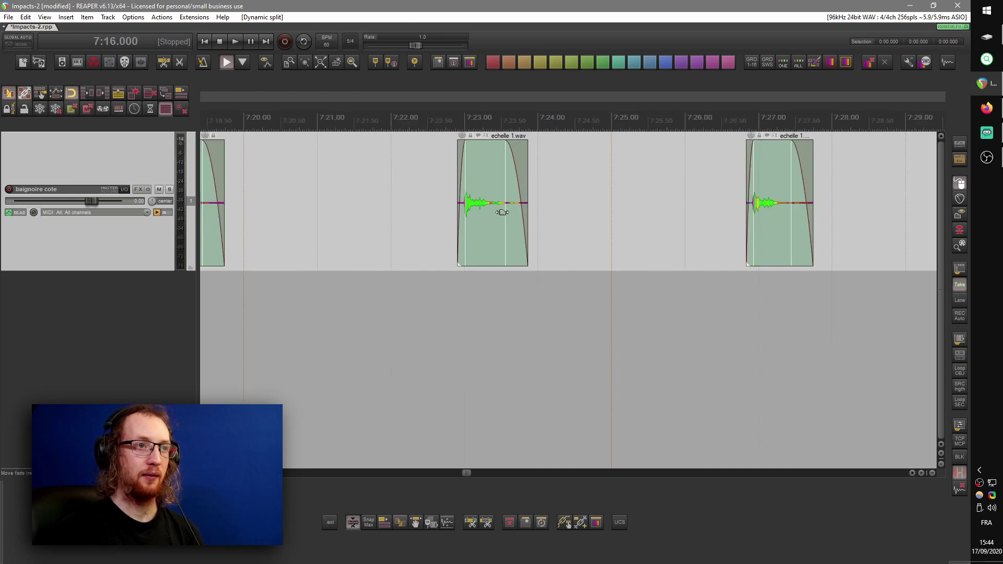
pyautogui.scroll(2, 499, 211)
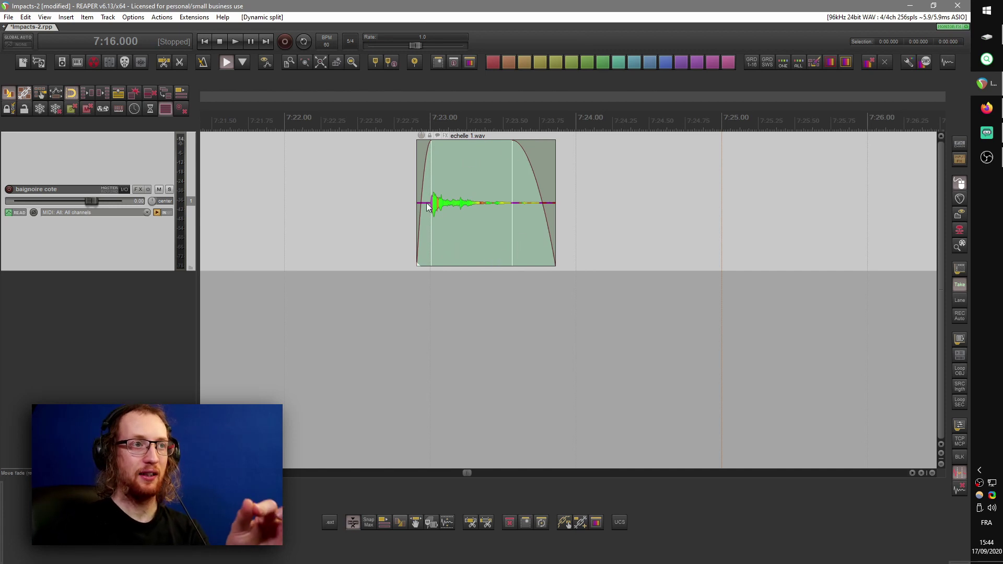
pyautogui.scroll(-9, 496, 211)
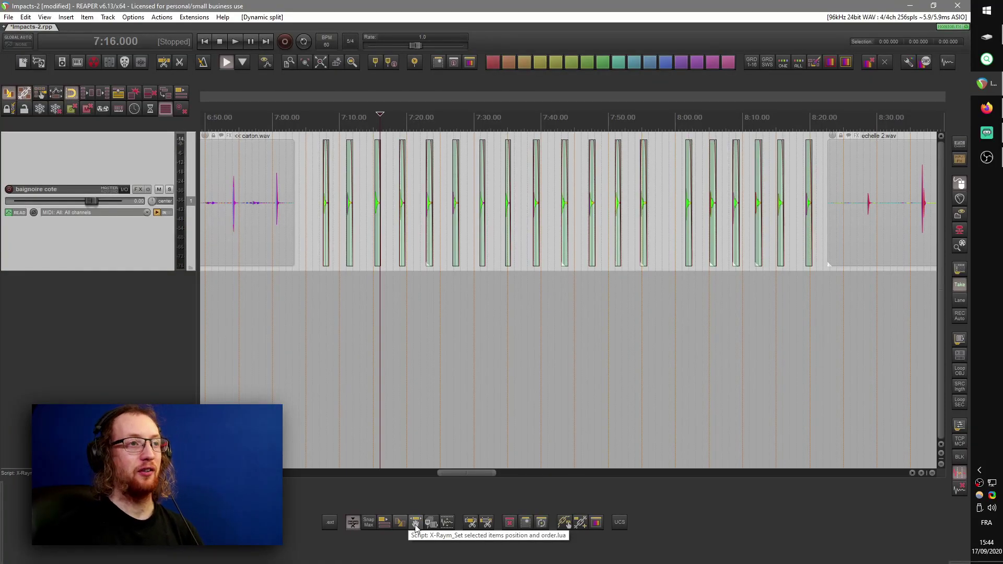
pyautogui.click(414, 524)
pyautogui.doubleClick(415, 328)
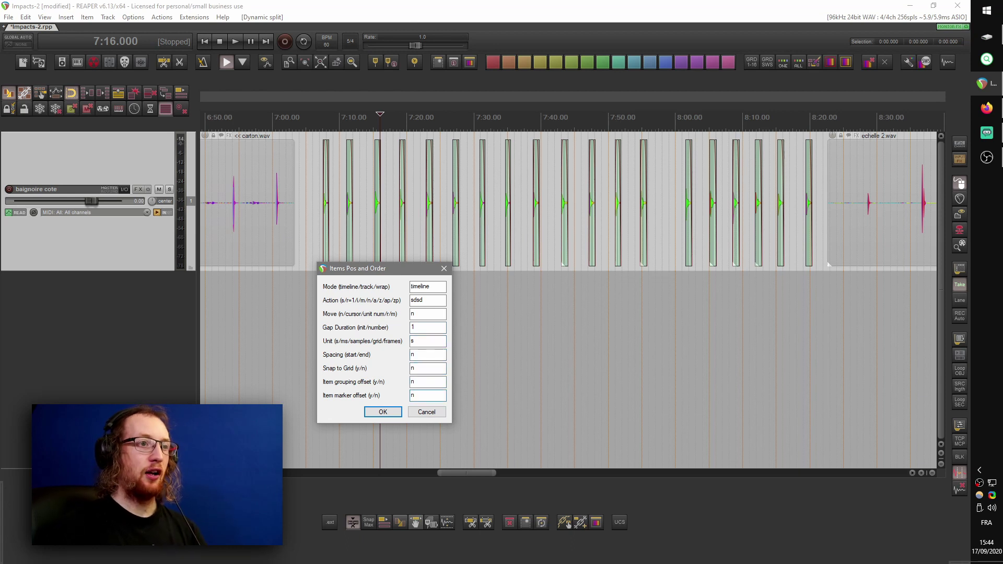
pyautogui.click(382, 412)
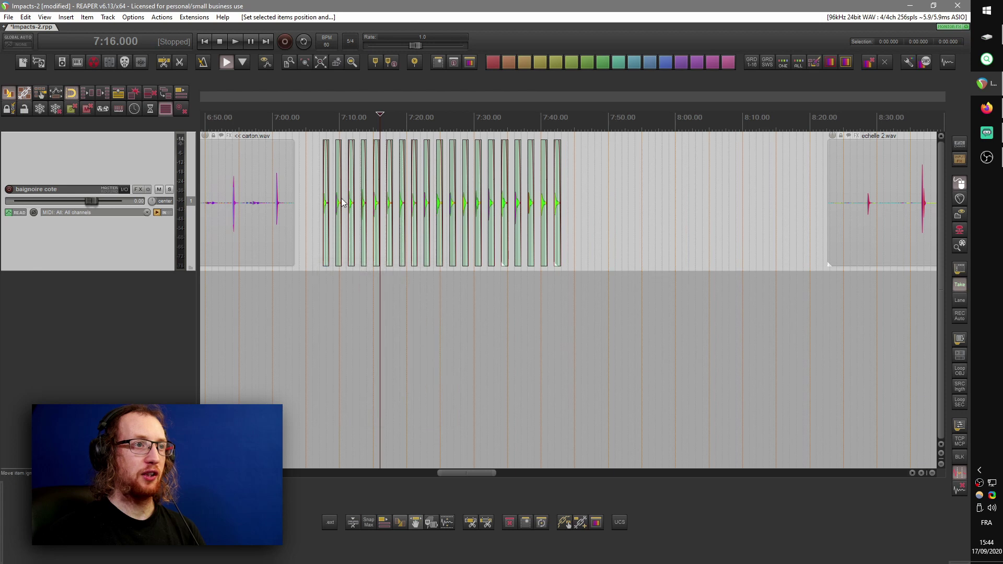
# - Play the evenly spaced echelle 1 slices from 7:07 to check their spacing
pyautogui.scroll(2, 319, 125)
pyautogui.click(319, 125)
pyautogui.press('space')
pyautogui.scroll(3, 336, 139)
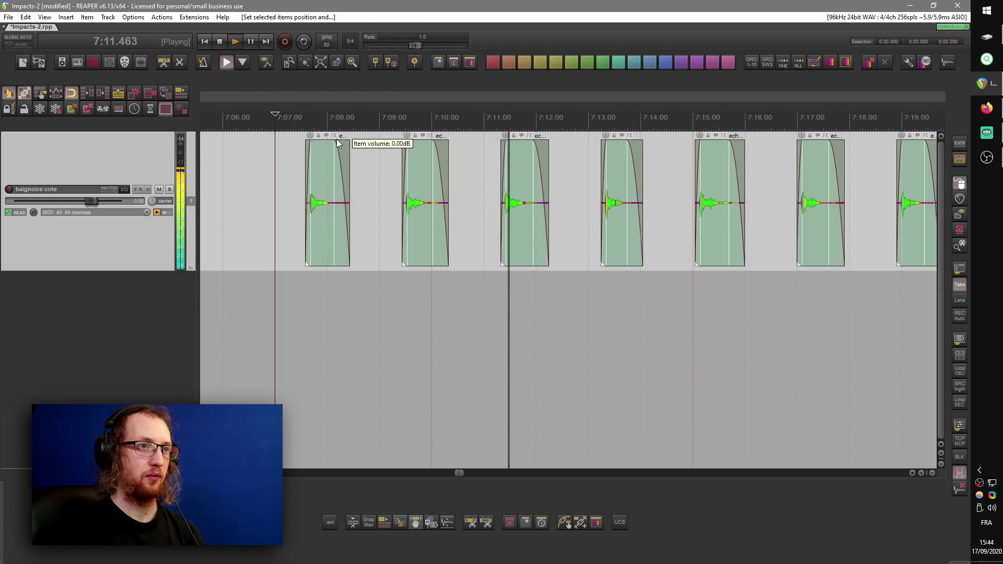
pyautogui.press('space')
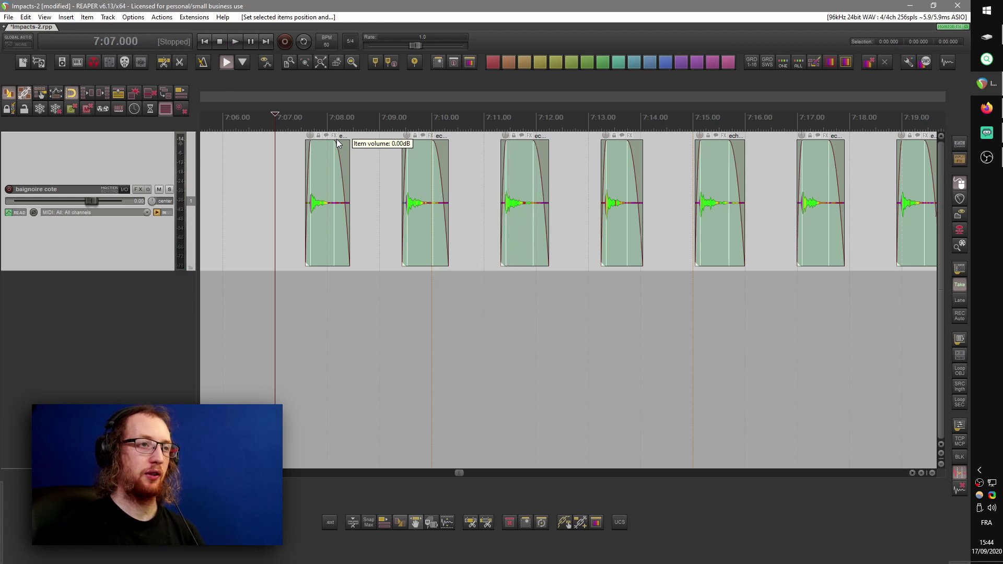
pyautogui.scroll(-8, 377, 223)
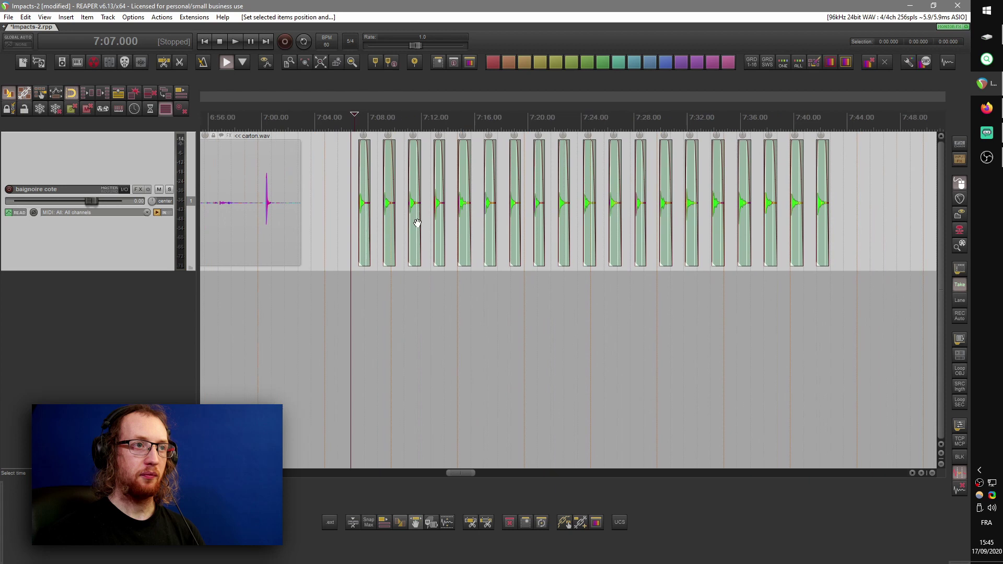
# - Group the echelle 1 slices with region creation from item groups enabled, and normalize the selected items by group
pyautogui.click(368, 228)
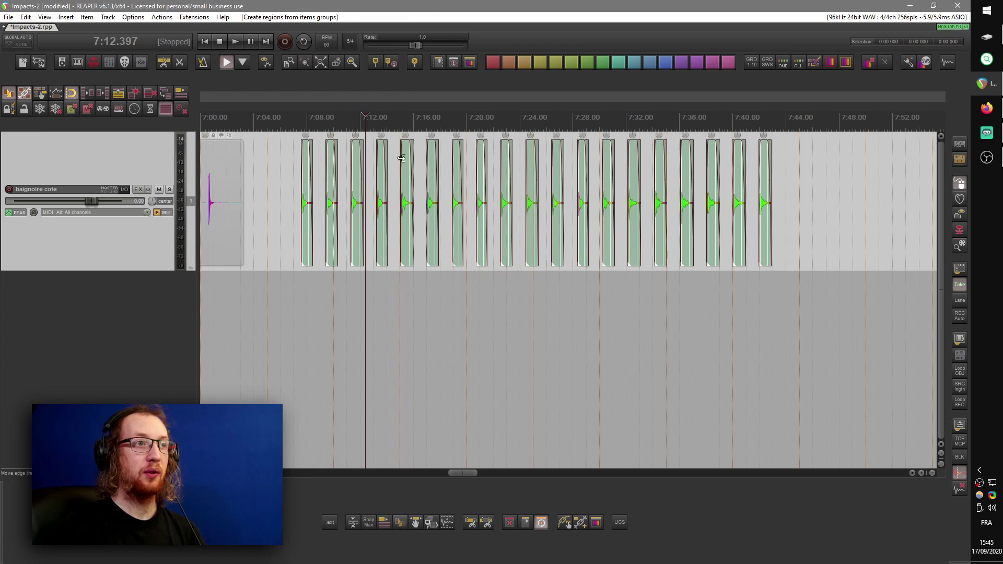
pyautogui.hotkey('ctrl', 'g')
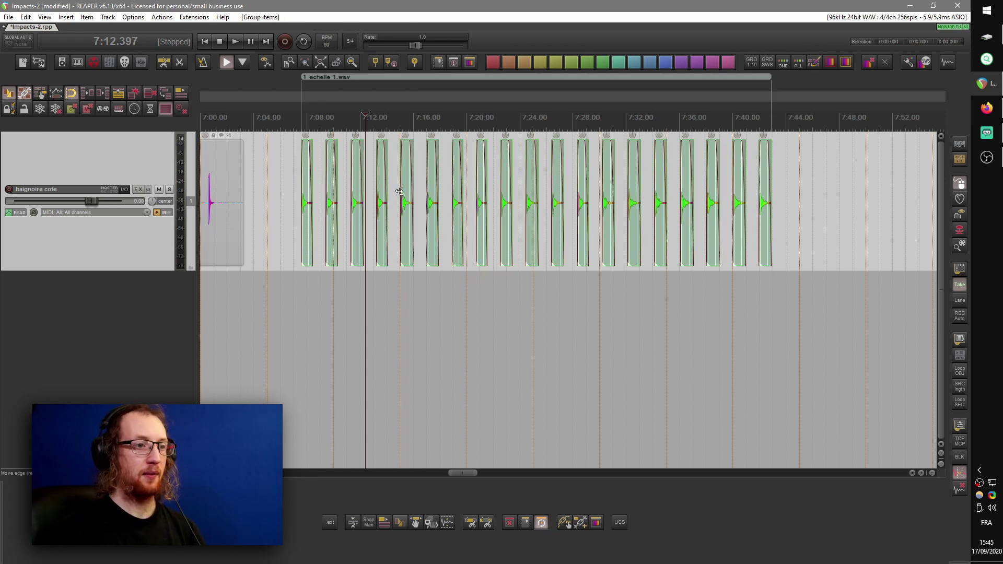
pyautogui.click(445, 522)
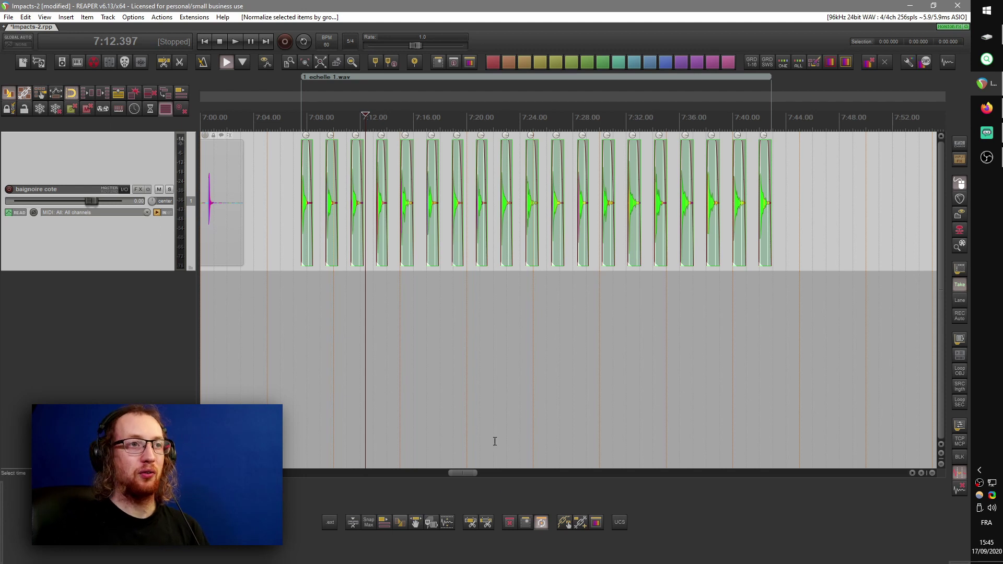
pyautogui.scroll(8, 495, 442)
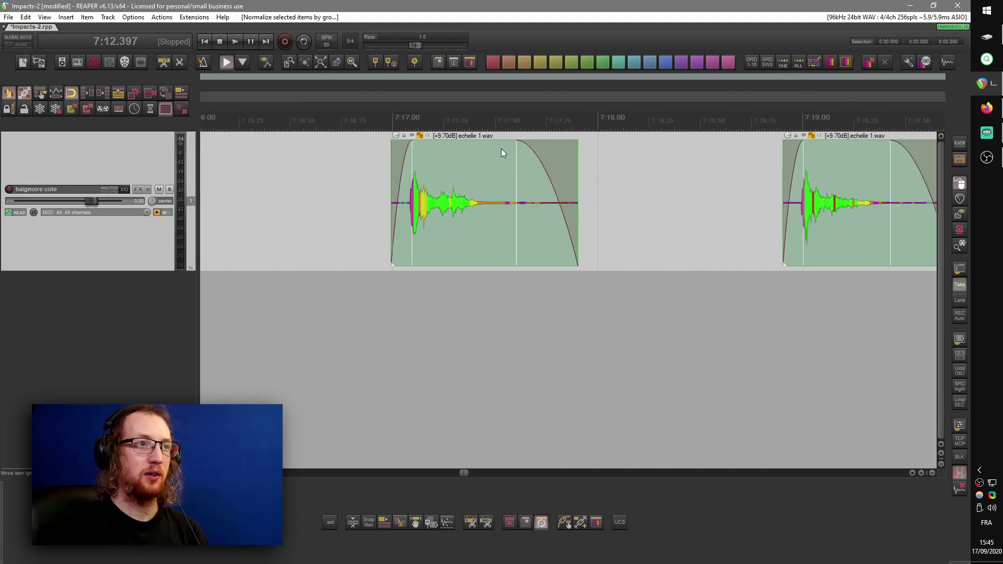
pyautogui.scroll(-8, 500, 148)
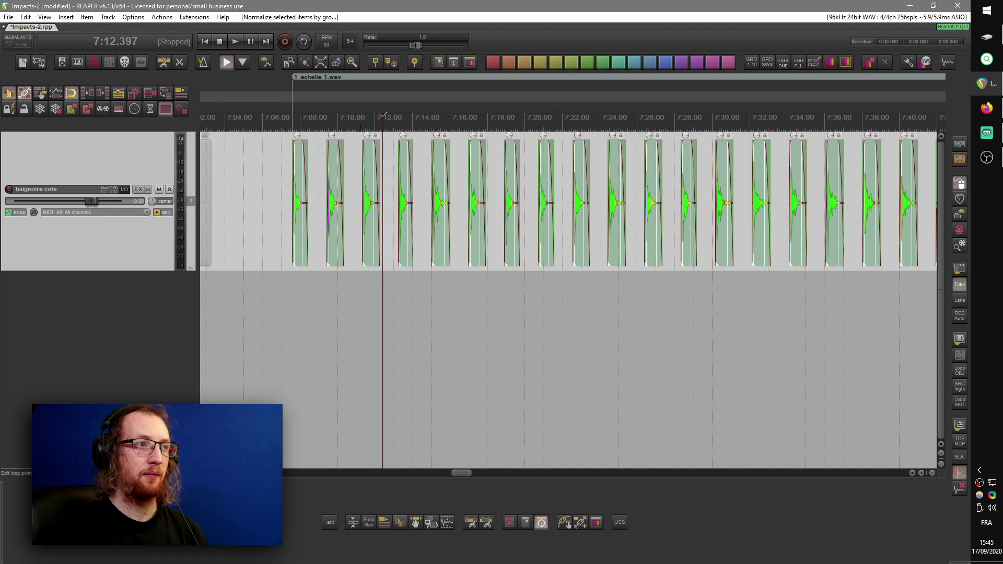
# - Play the normalized echelle 1 slices from just before the first one and delete the ninth slice, at about 7:22
pyautogui.click(289, 124)
pyautogui.hscroll(3, 398, 163)
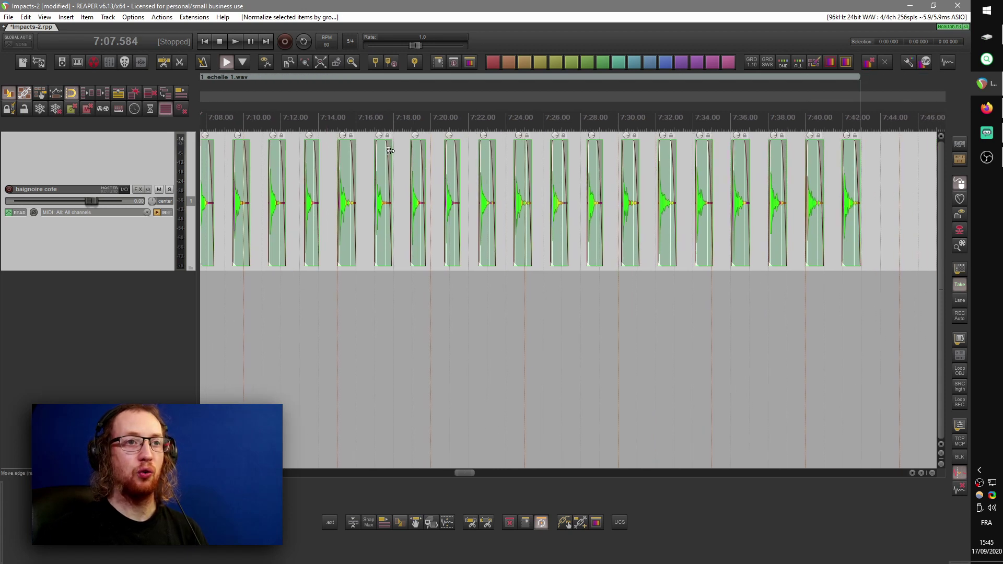
pyautogui.scroll(-1, 428, 166)
pyautogui.press('space')
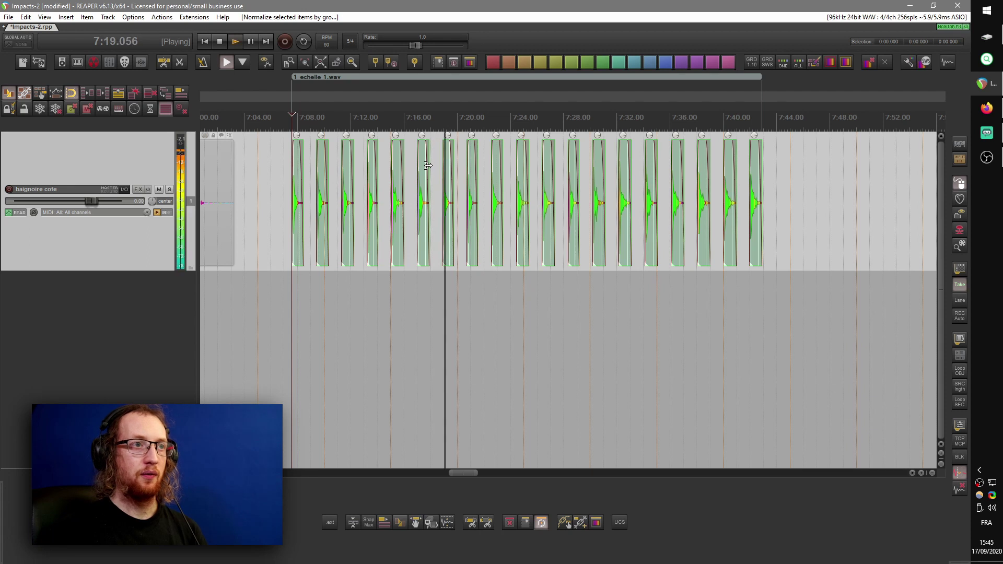
pyautogui.press('space')
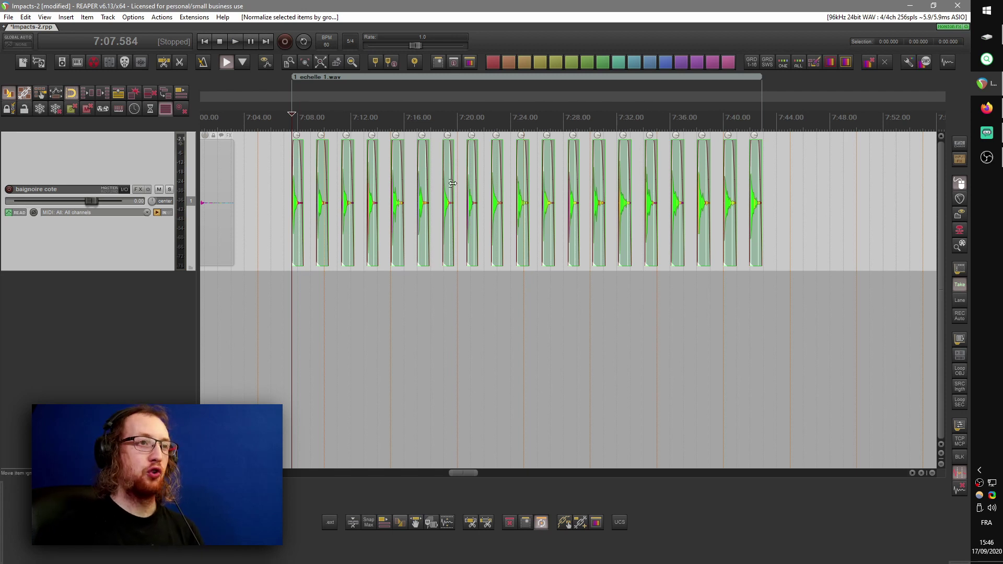
pyautogui.keyDown('alt'); pyautogui.click(496, 173); pyautogui.keyUp('alt')
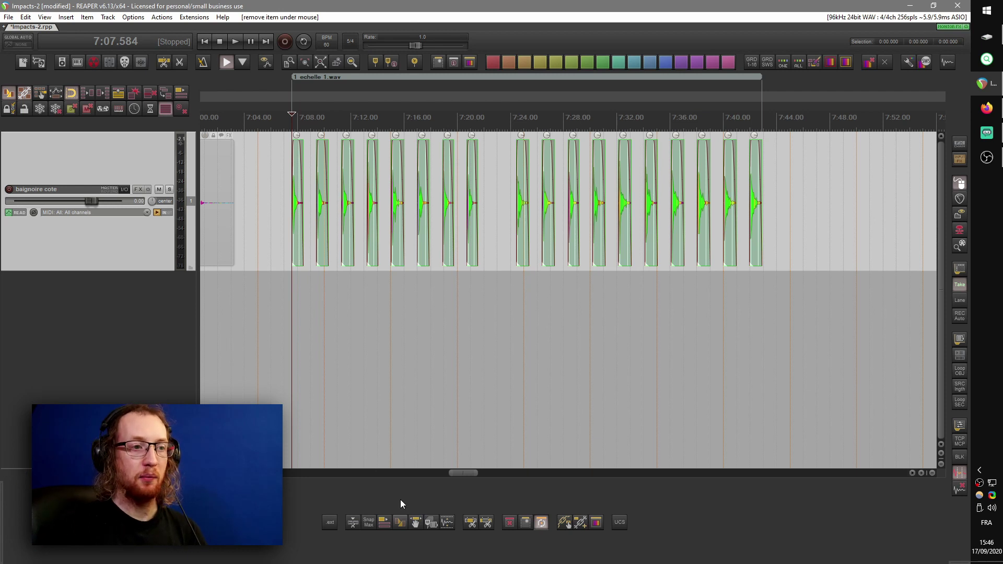
# - Reposition the remaining echelle 1 slices with a gap of 1 second and move the group to start at 7:10
pyautogui.click(416, 523)
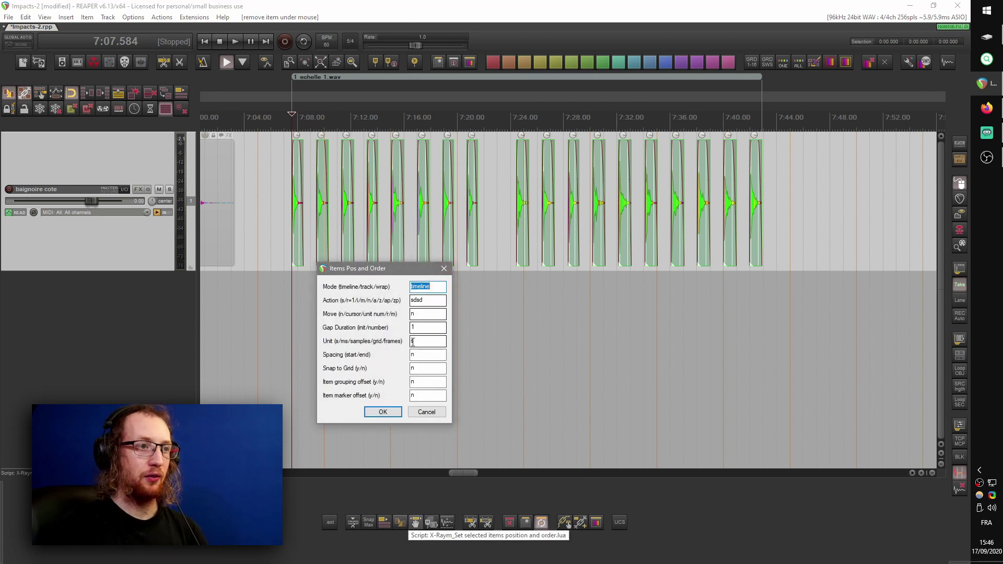
pyautogui.click(396, 413)
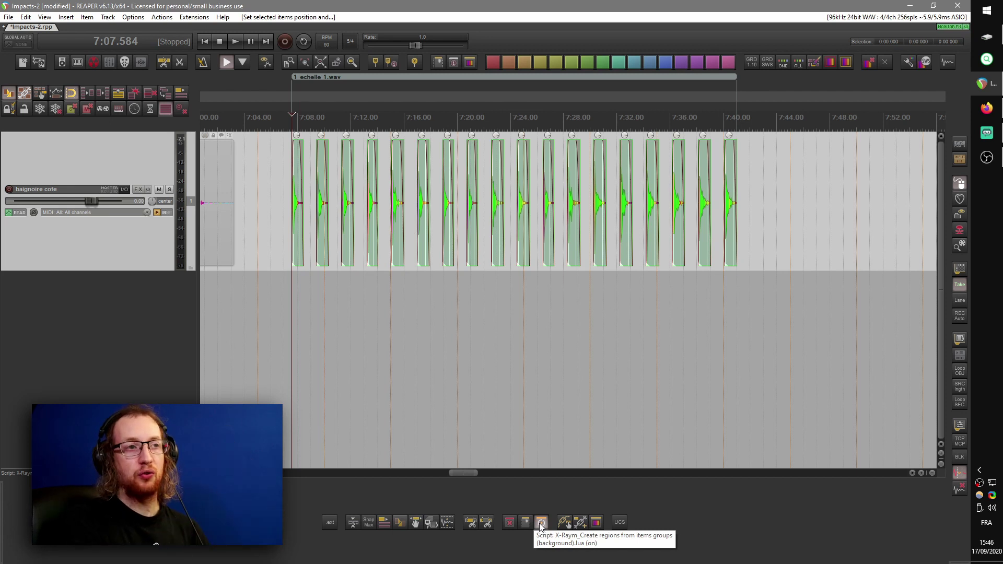
pyautogui.scroll(-2, 346, 154)
pyautogui.moveTo(346, 155); pyautogui.dragTo(371, 172)
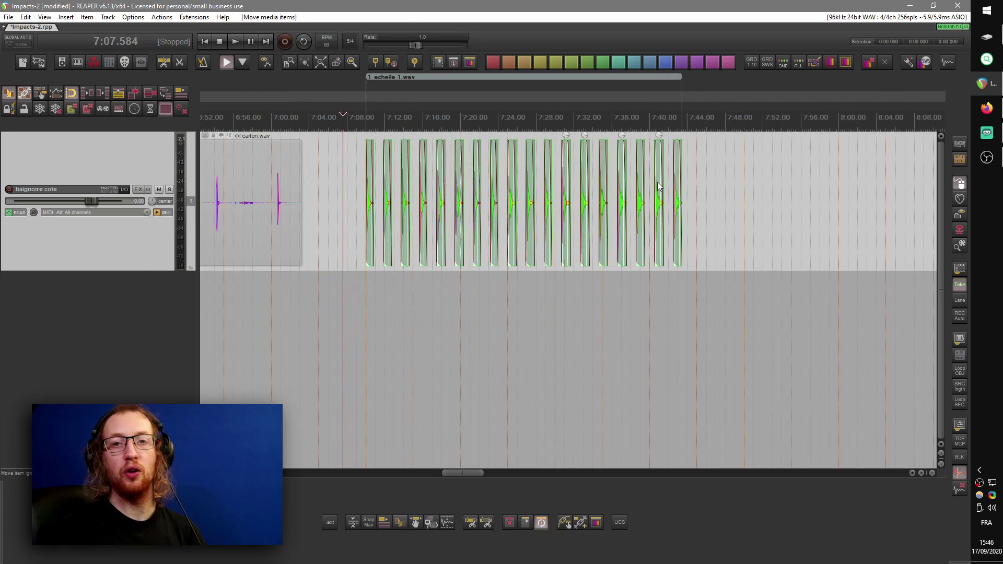
# - Select all items on the track and cut the file extension from their take names
pyautogui.scroll(-2, 657, 186)
pyautogui.hscroll(2, 631, 186)
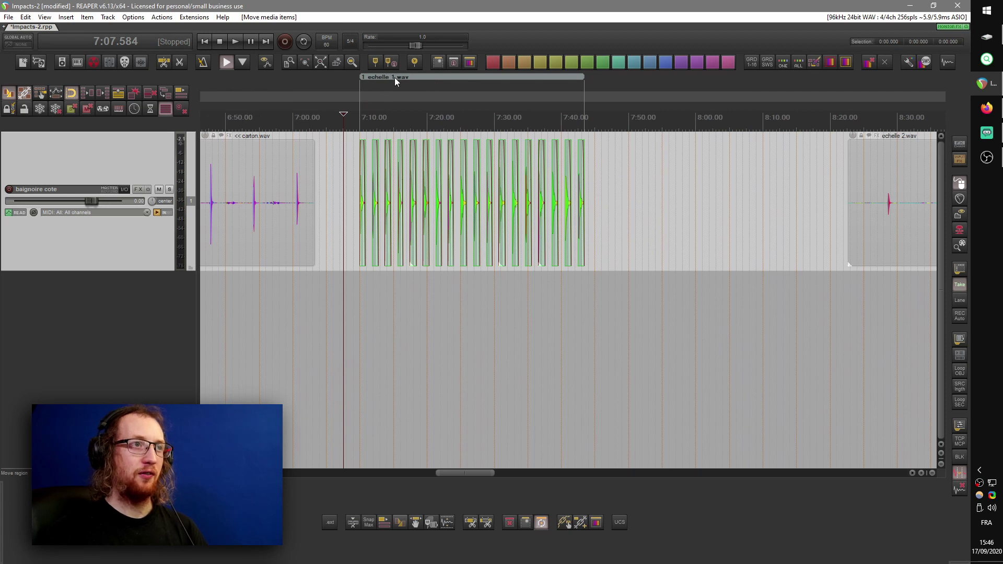
pyautogui.scroll(-8, 371, 167)
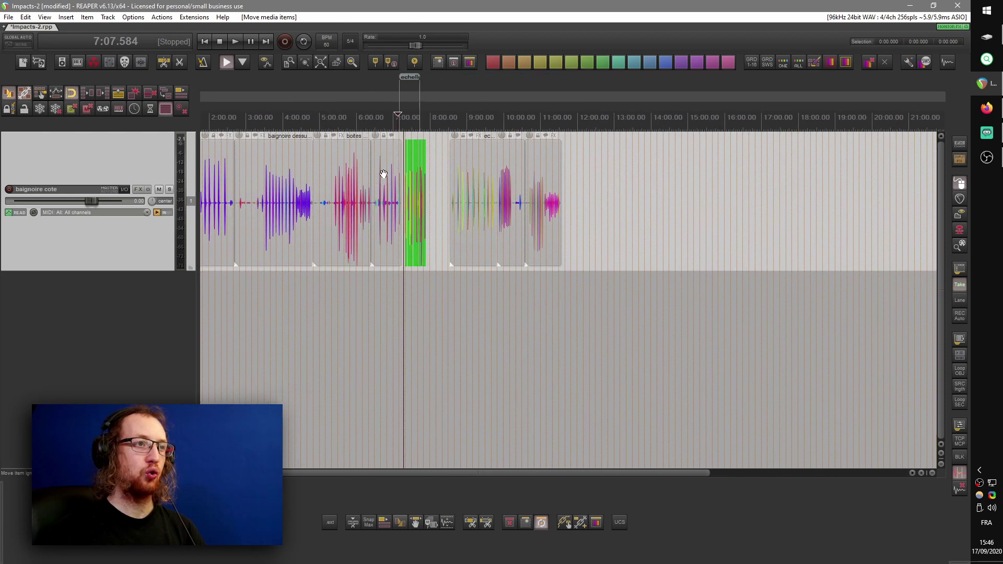
pyautogui.moveTo(672, 168); pyautogui.dragTo(110, 232)
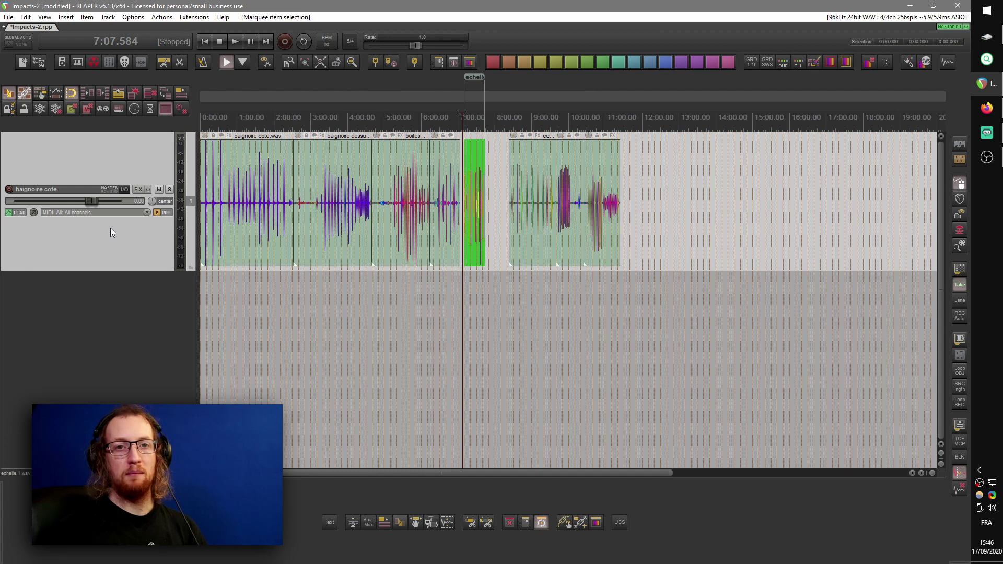
pyautogui.scroll(7, 327, 218)
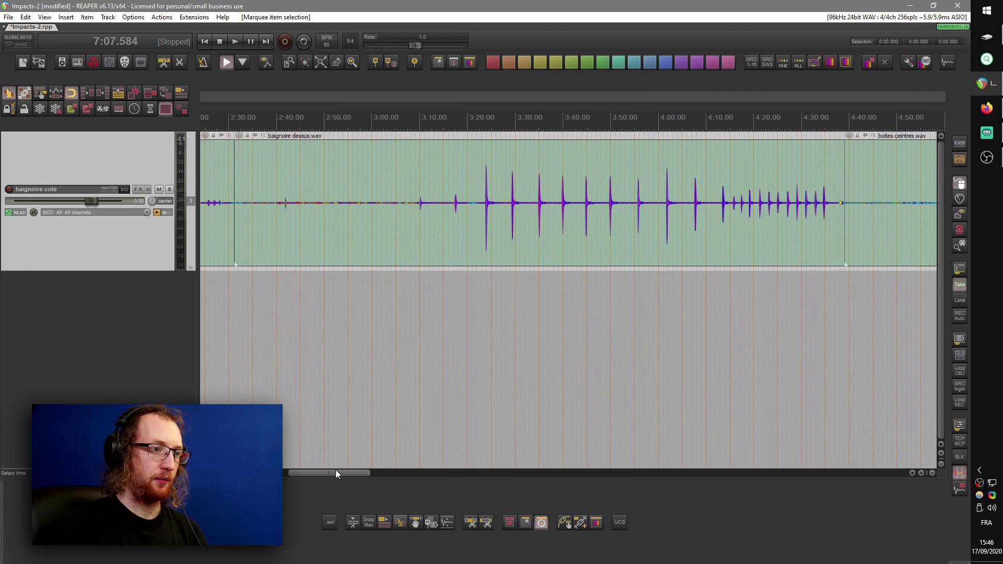
pyautogui.scroll(-2, 312, 412)
pyautogui.click(330, 522)
pyautogui.scroll(-4, 518, 177)
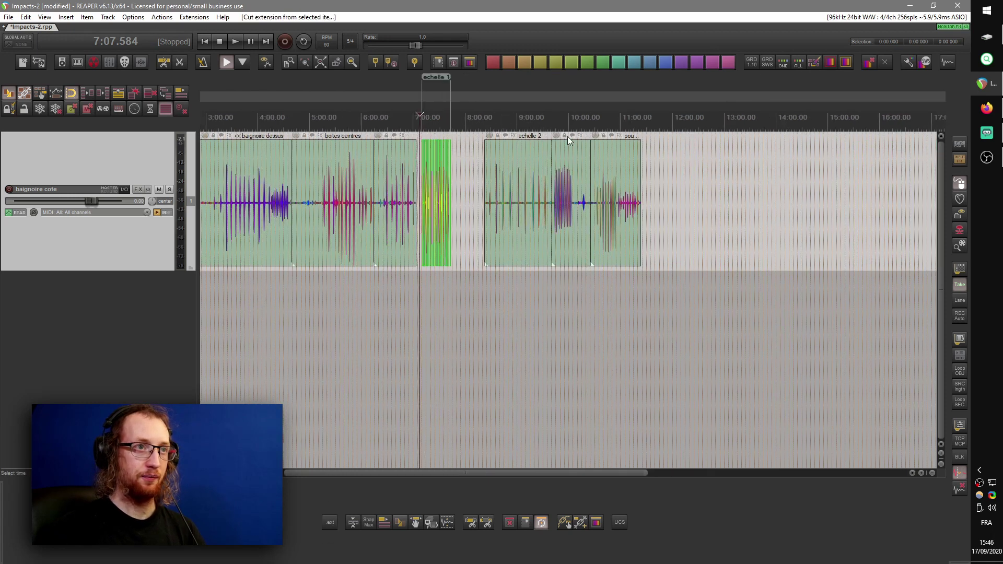
# - Rename the region over the slices to echelle 1, without the file extension
pyautogui.scroll(5, 450, 156)
pyautogui.rightClick(327, 78)
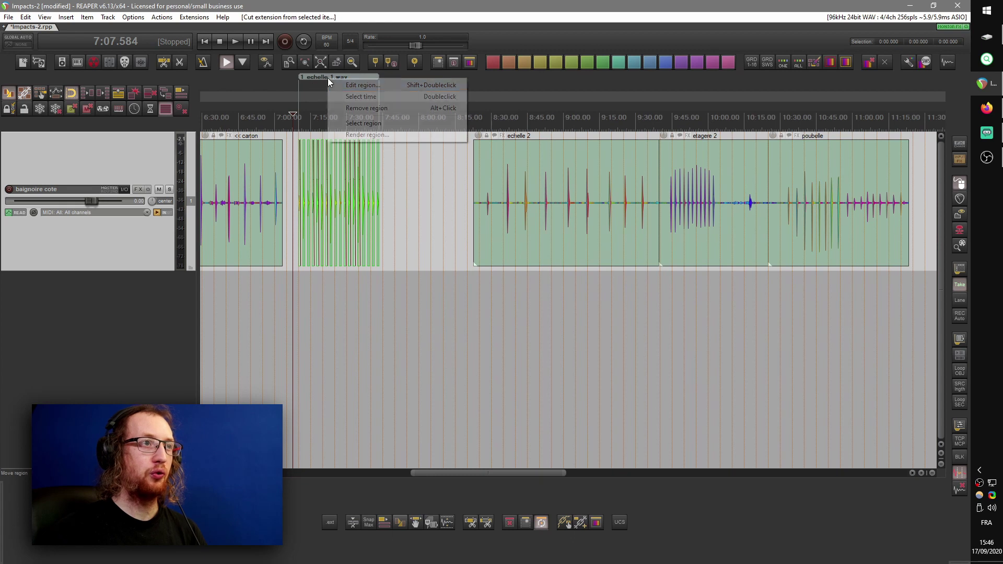
pyautogui.click(334, 85)
pyautogui.click(374, 116)
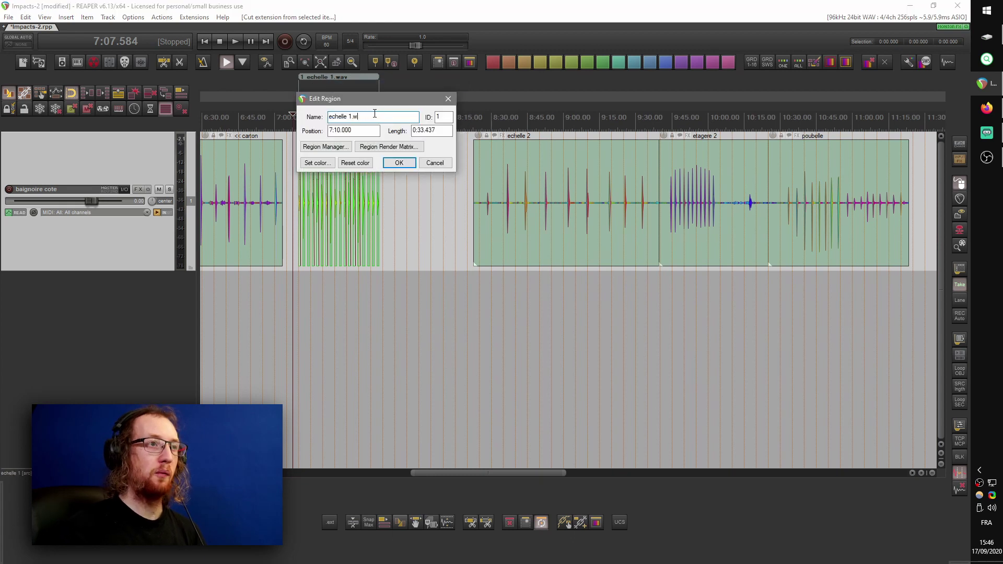
pyautogui.press('Return')
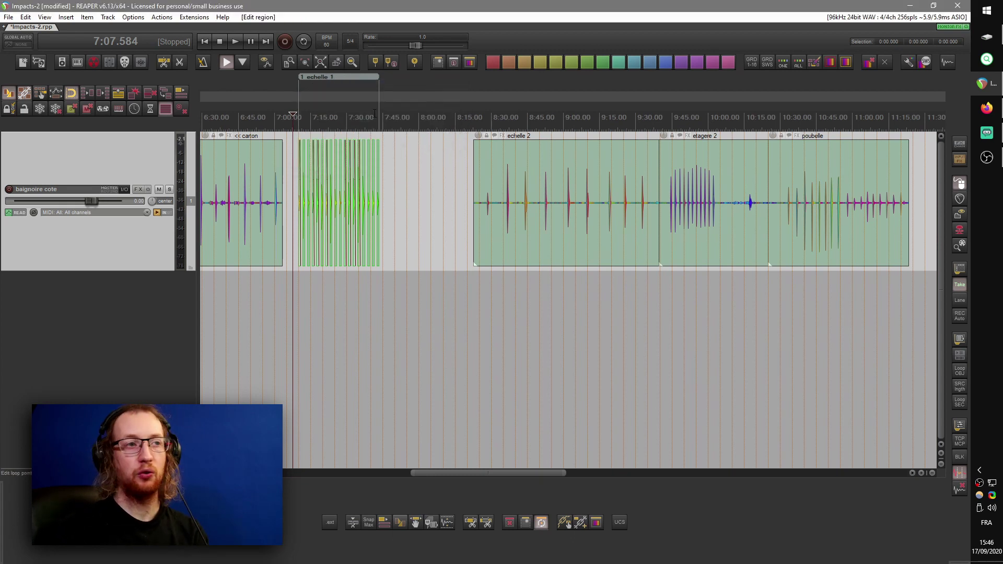
# - Set the snap offset of each echelle 1 slice to its maximum peak and check the offsets up close
pyautogui.scroll(5, 285, 148)
pyautogui.scroll(3, 286, 148)
pyautogui.hscroll(2, 336, 174)
pyautogui.scroll(-2, 300, 179)
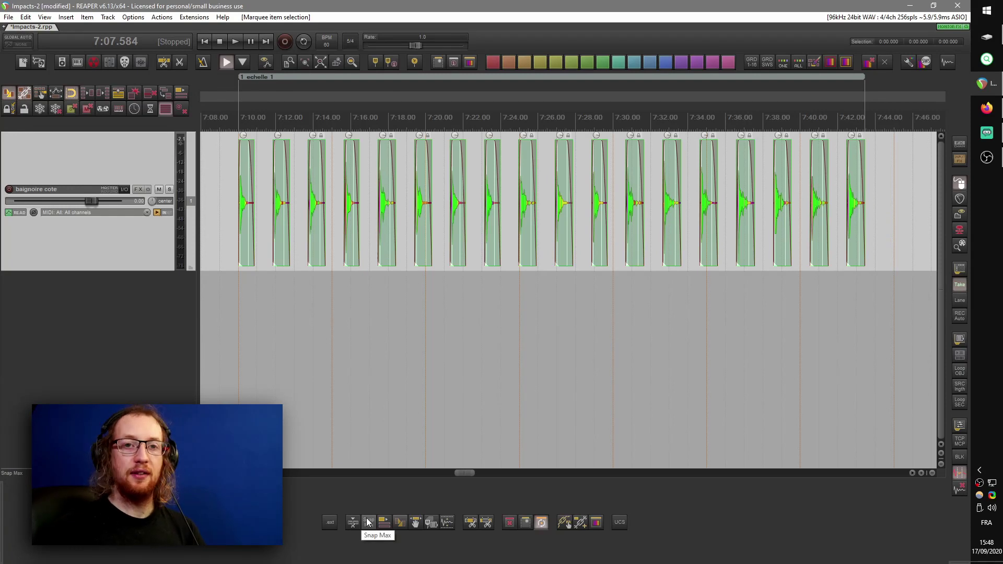
pyautogui.click(368, 522)
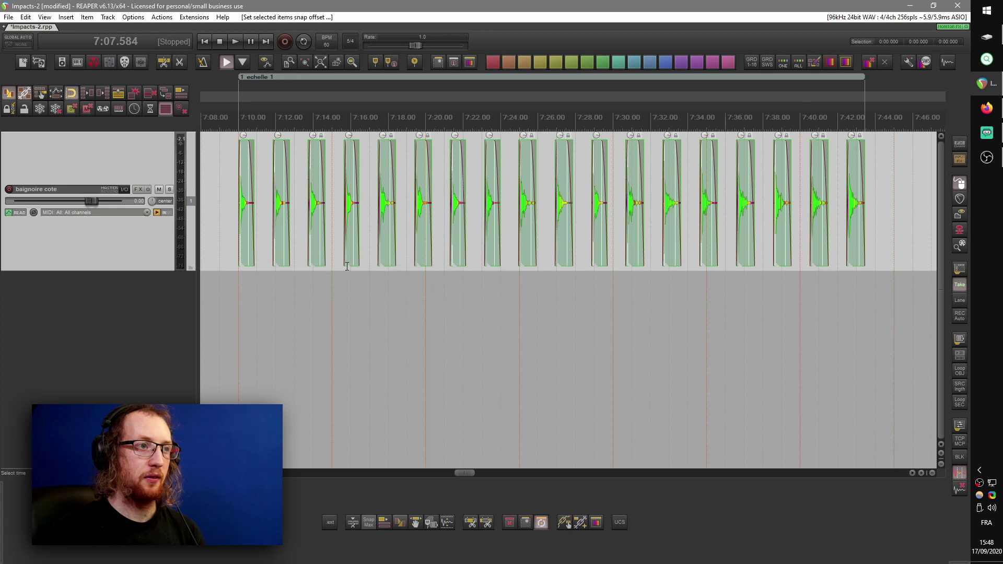
pyautogui.scroll(5, 346, 209)
pyautogui.scroll(6, 346, 207)
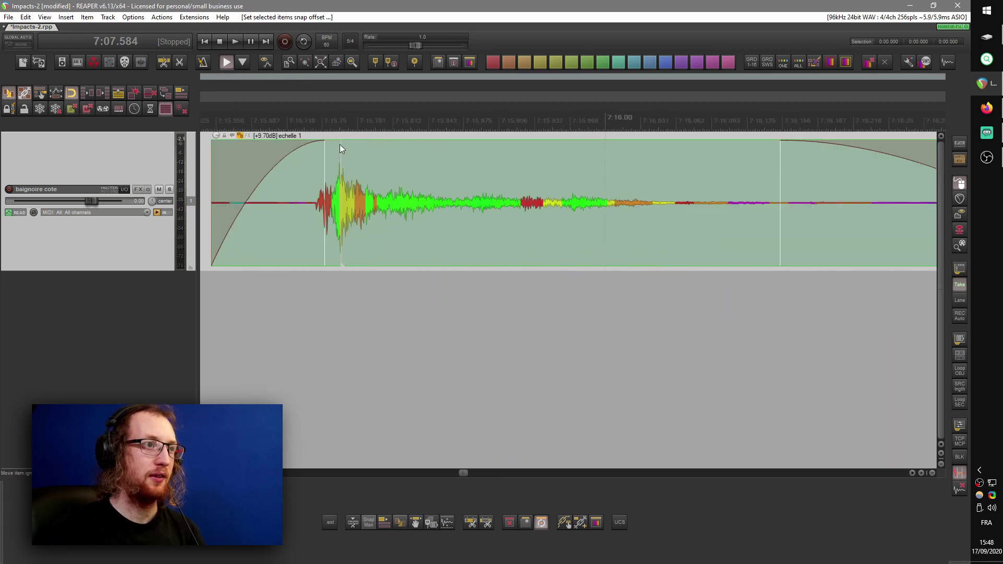
pyautogui.scroll(-6, 343, 178)
pyautogui.hscroll(3, 603, 149)
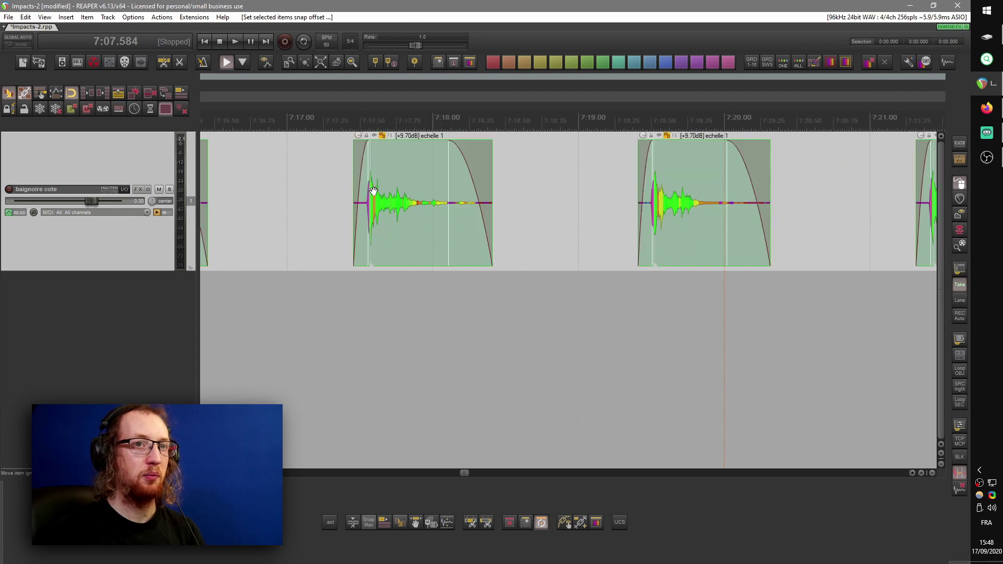
pyautogui.hscroll(3, 656, 172)
pyautogui.scroll(-8, 408, 210)
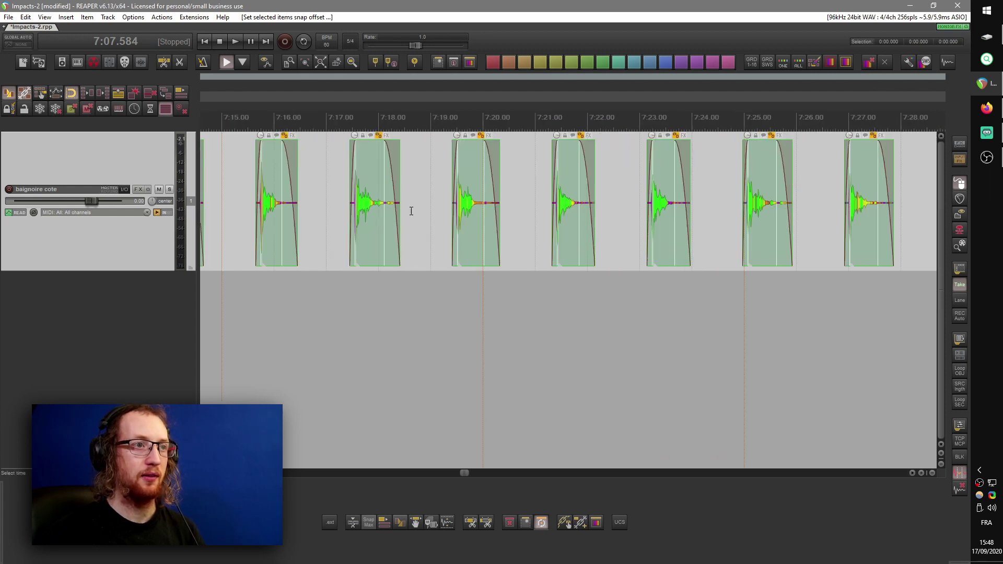
# - Create markers at the snap offsets of the selected echelle 1 slices, taking their names from the item notes
pyautogui.hscroll(-1, 399, 218)
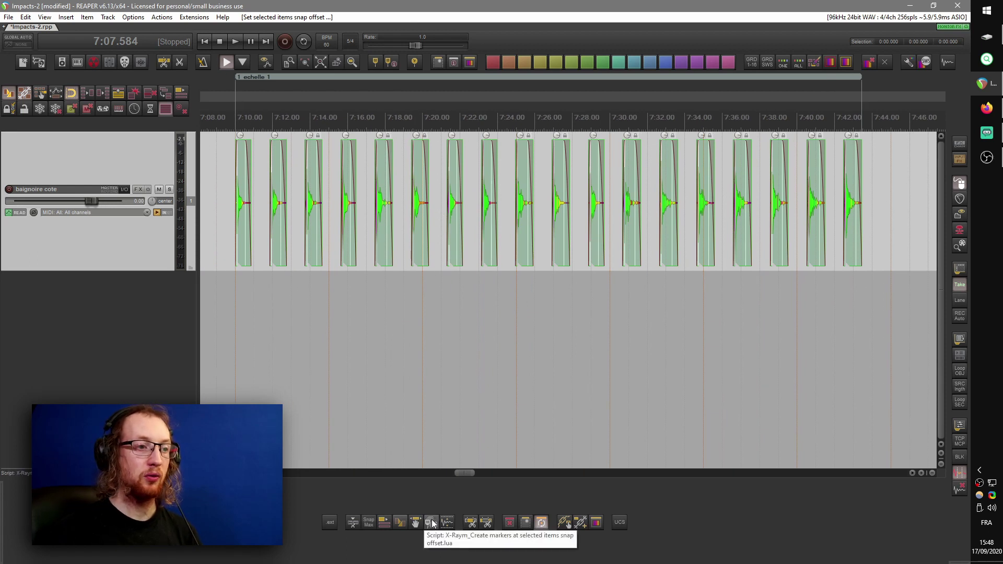
pyautogui.click(431, 522)
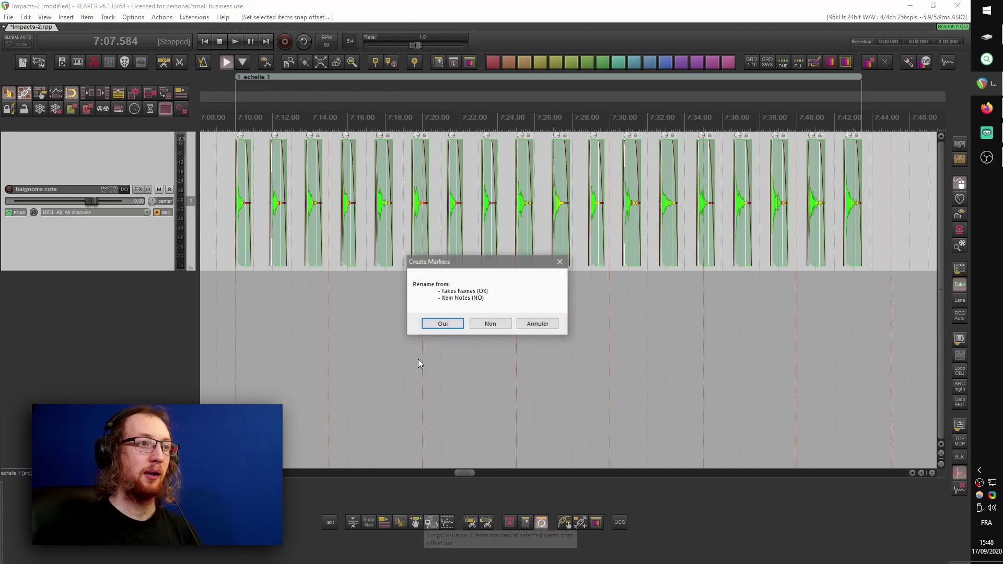
pyautogui.click(488, 324)
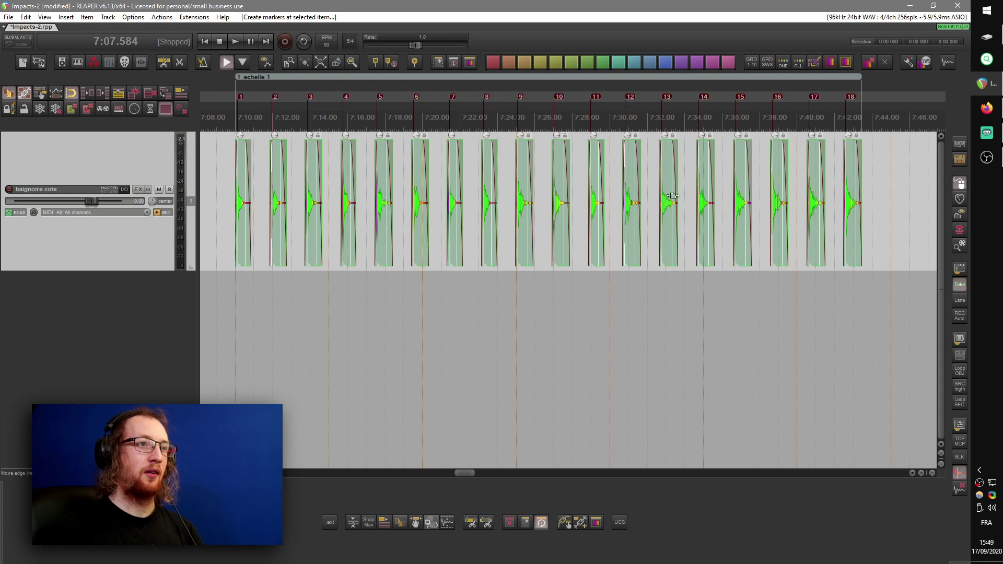
# - Render the echelle 1 region as a 96000 Hz mono 24-bit WAV with markers only, overwriting the existing file and adding it on a new track
pyautogui.scroll(-3, 672, 196)
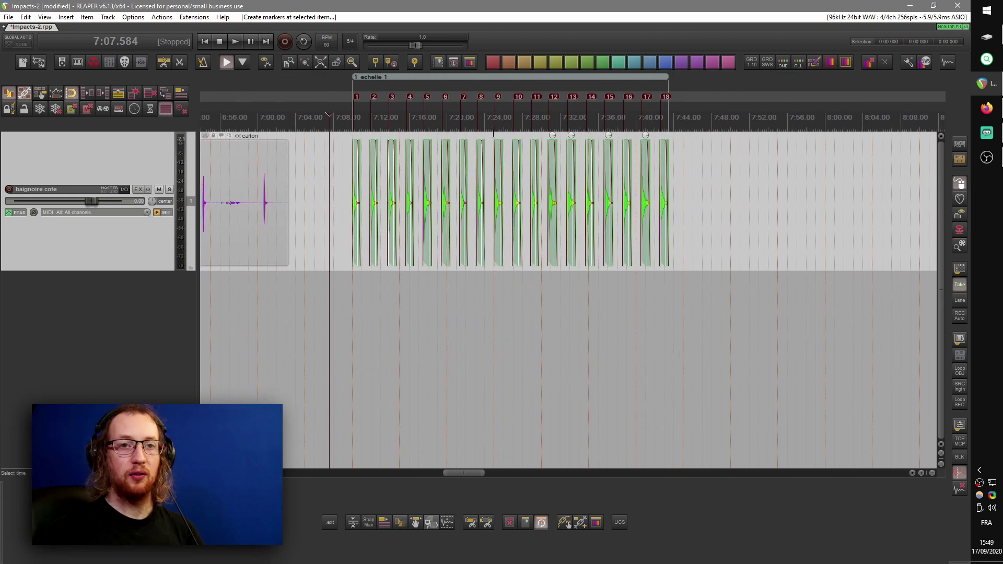
pyautogui.rightClick(474, 79)
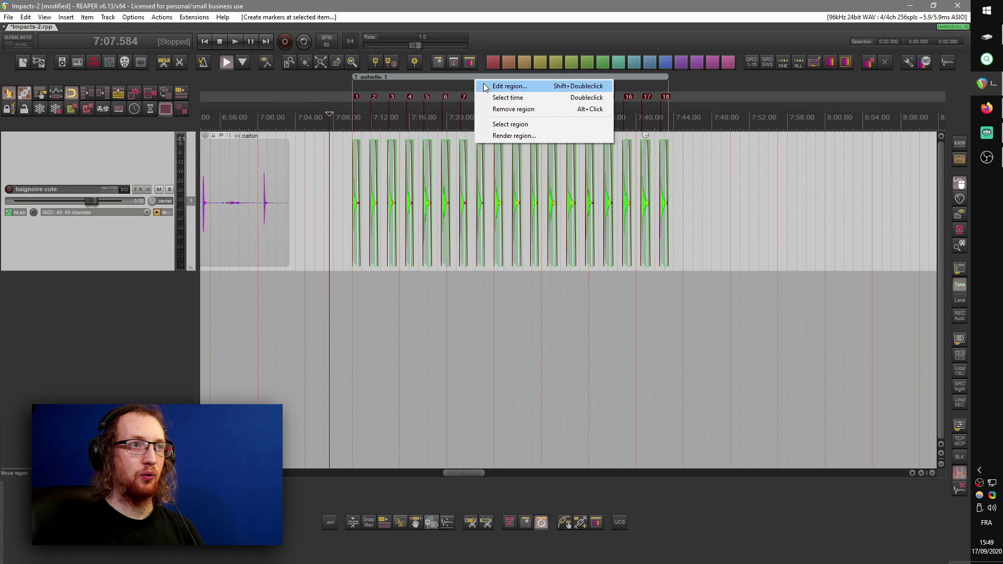
pyautogui.click(522, 135)
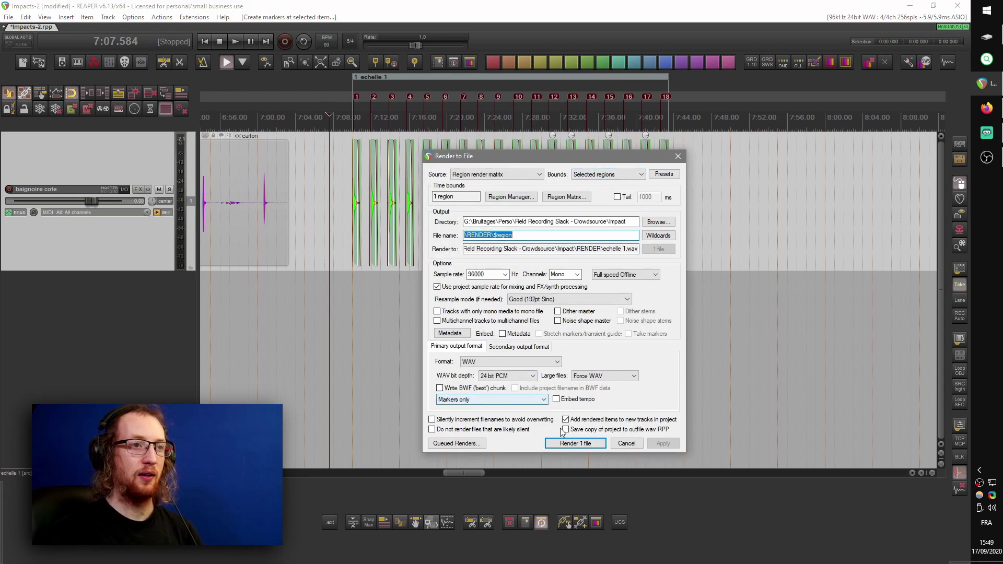
pyautogui.click(573, 444)
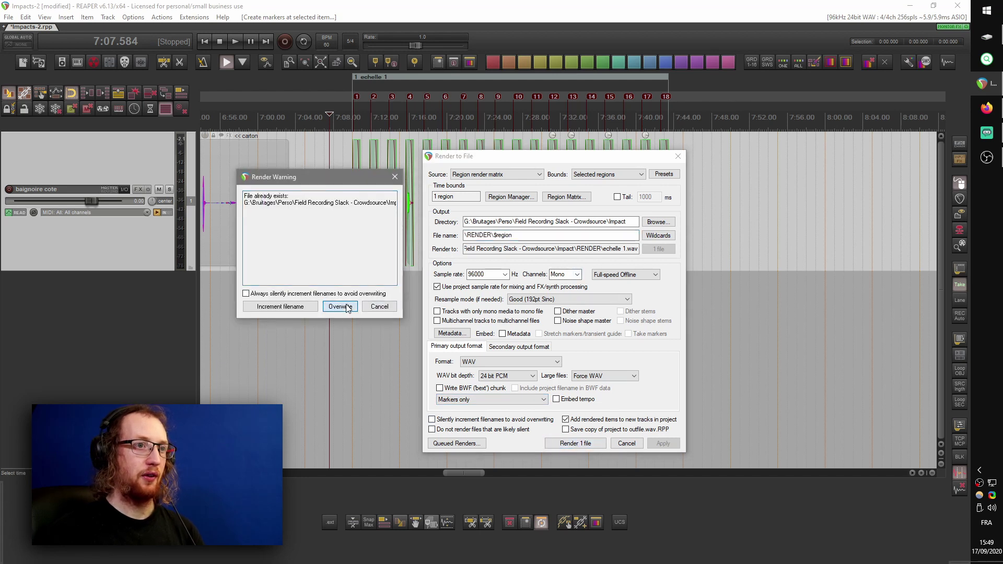
pyautogui.click(341, 307)
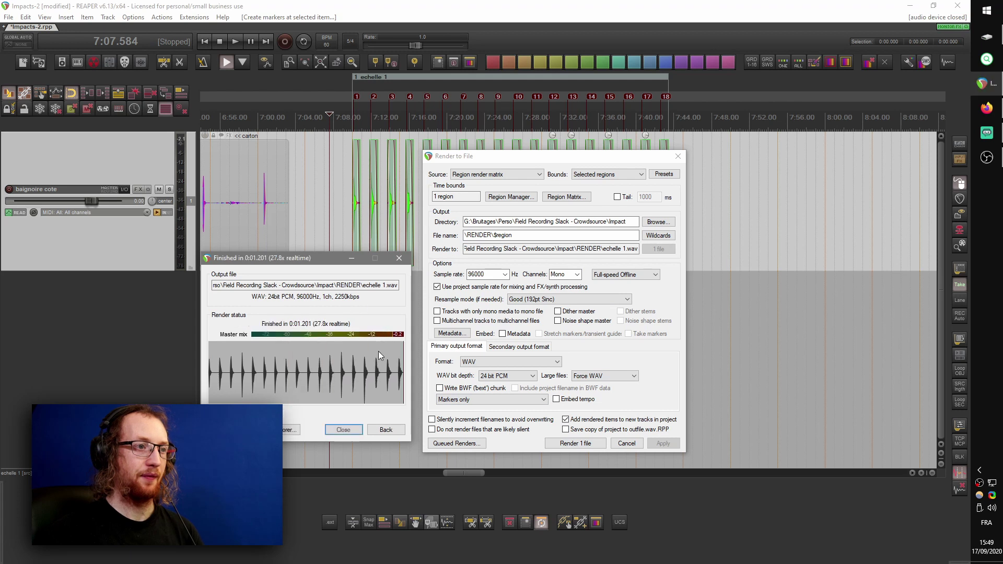
pyautogui.click(343, 429)
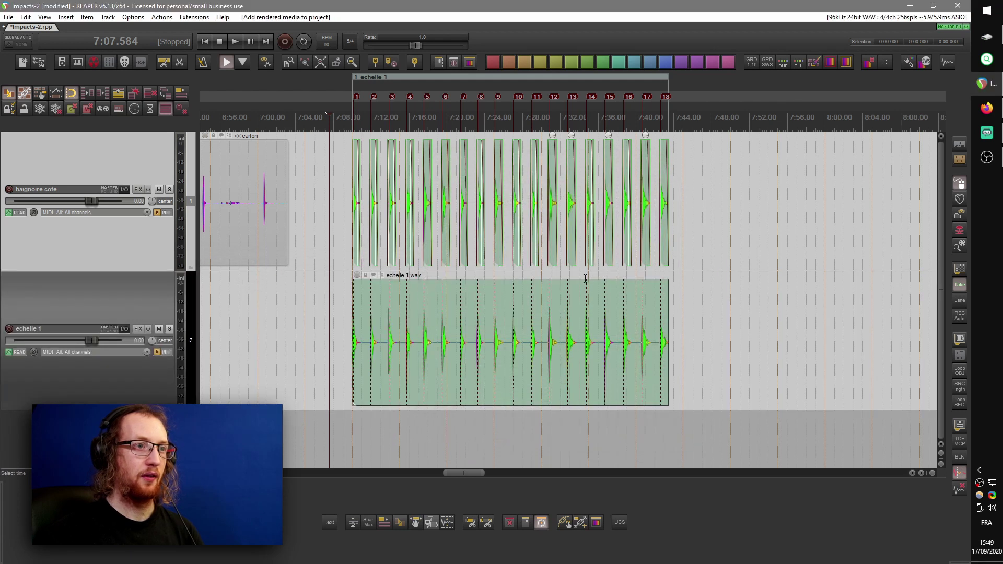
# - Select only the rendered echelle 1.wav item and compare its embedded cues with the slices above
pyautogui.moveTo(595, 309); pyautogui.dragTo(358, 352)
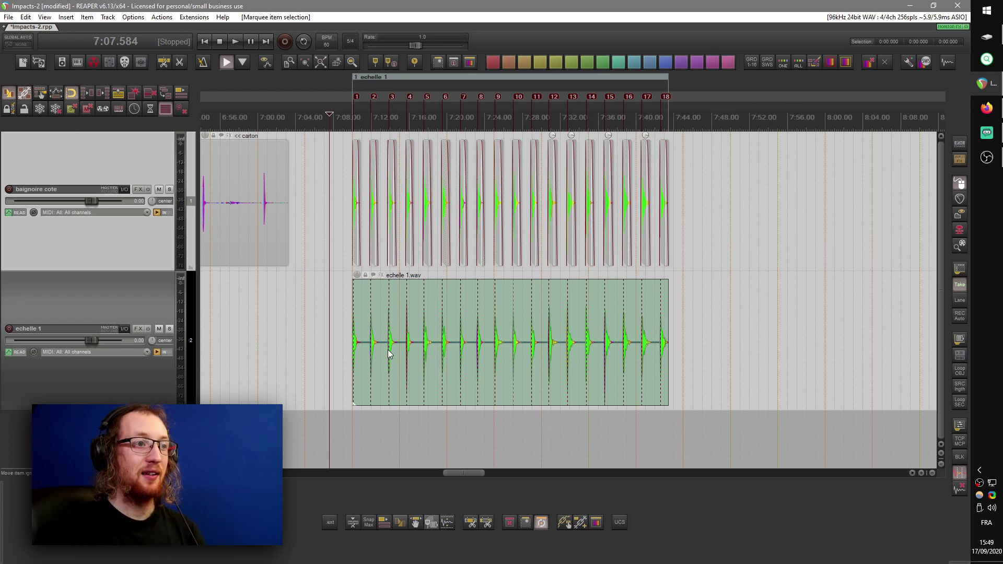
pyautogui.scroll(6, 387, 349)
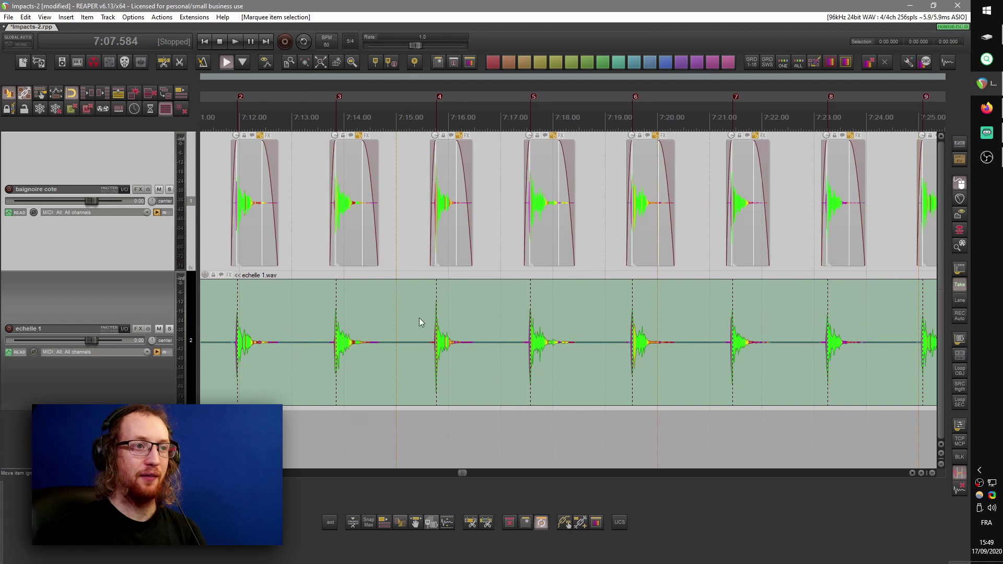
pyautogui.scroll(-8, 649, 320)
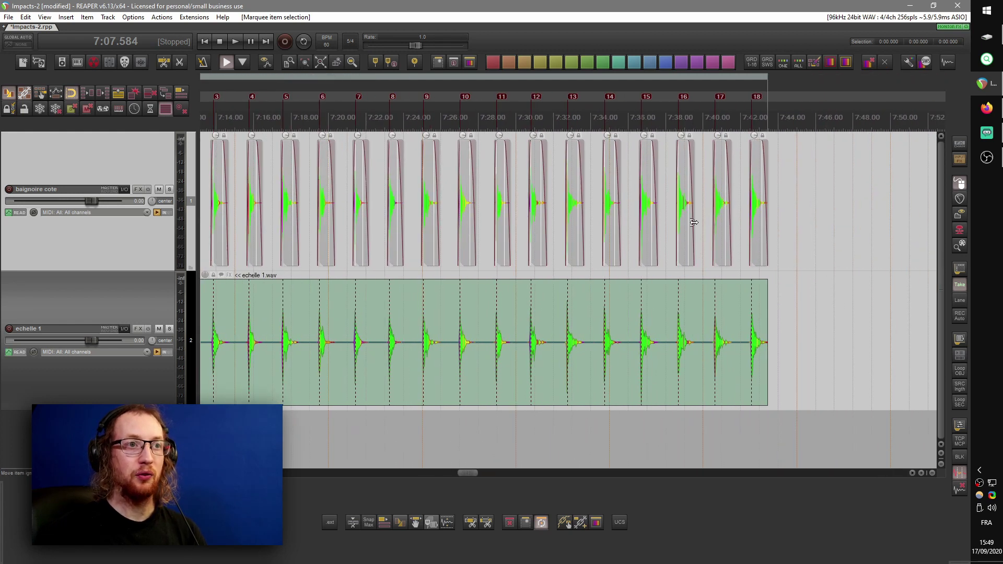
pyautogui.scroll(4, 448, 335)
pyautogui.scroll(-8, 449, 337)
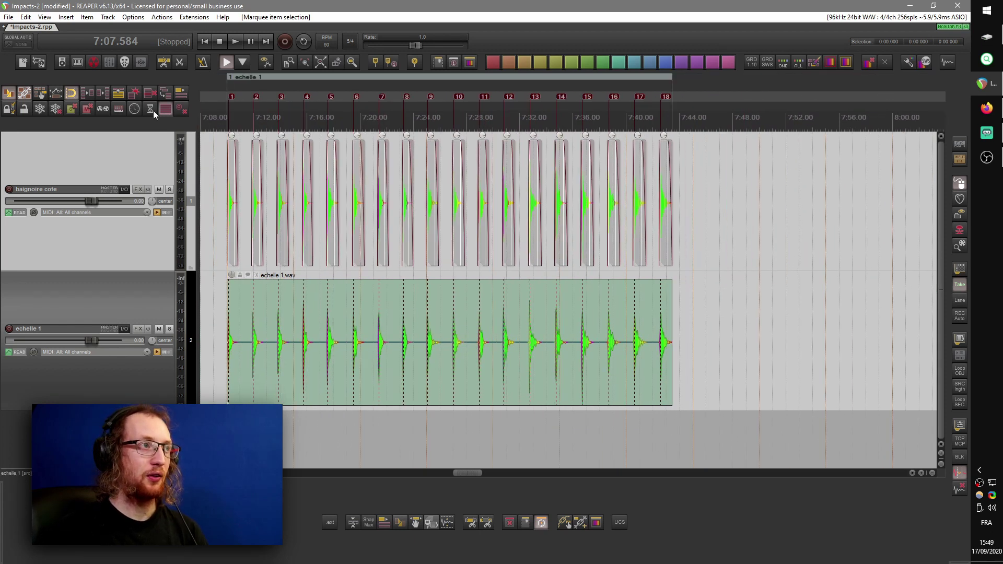
# - Try splitting the rendered echelle 1.wav item at its media cues, and undo the split
pyautogui.click(94, 63)
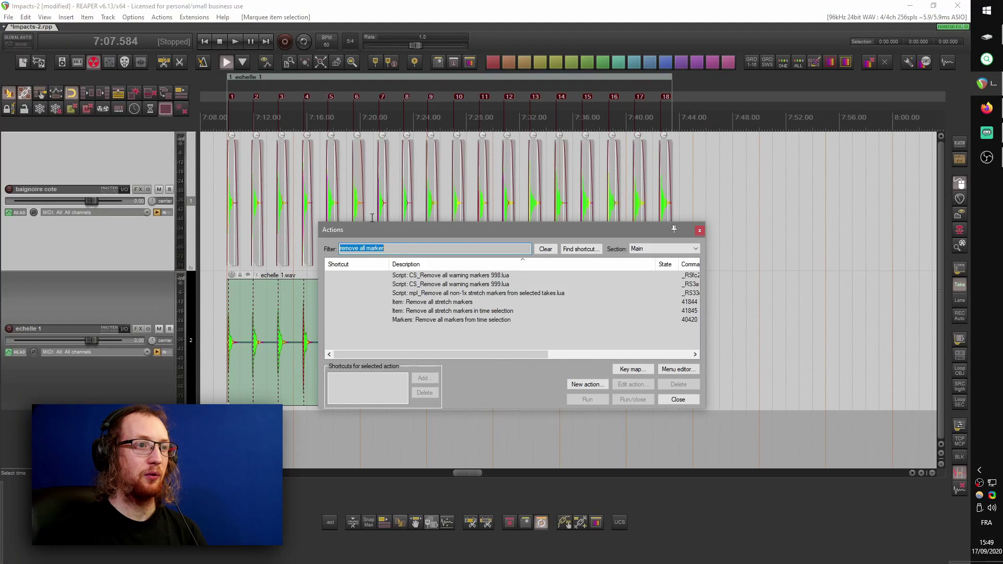
pyautogui.write('split cue')
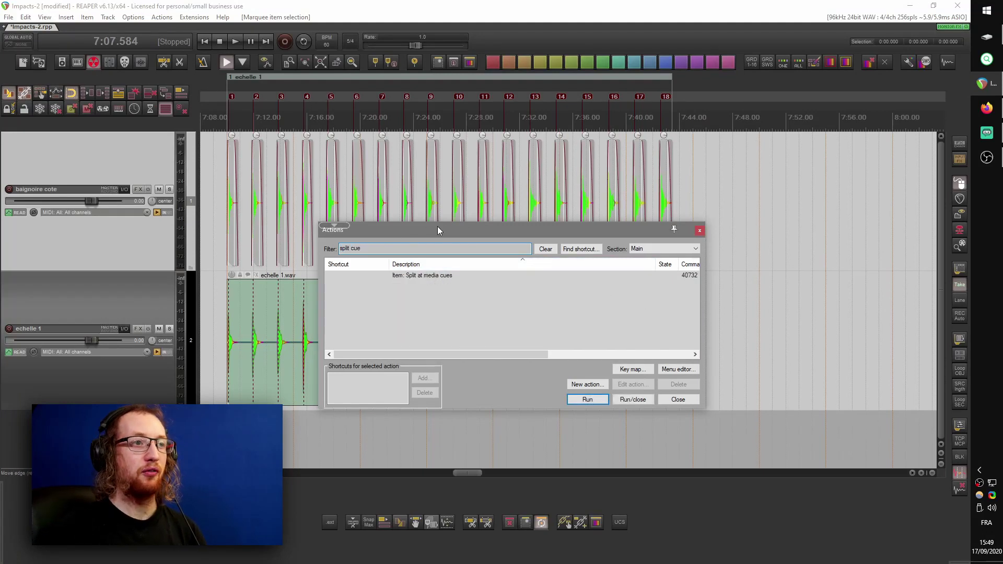
pyautogui.moveTo(437, 226); pyautogui.dragTo(583, 109)
pyautogui.click(732, 280)
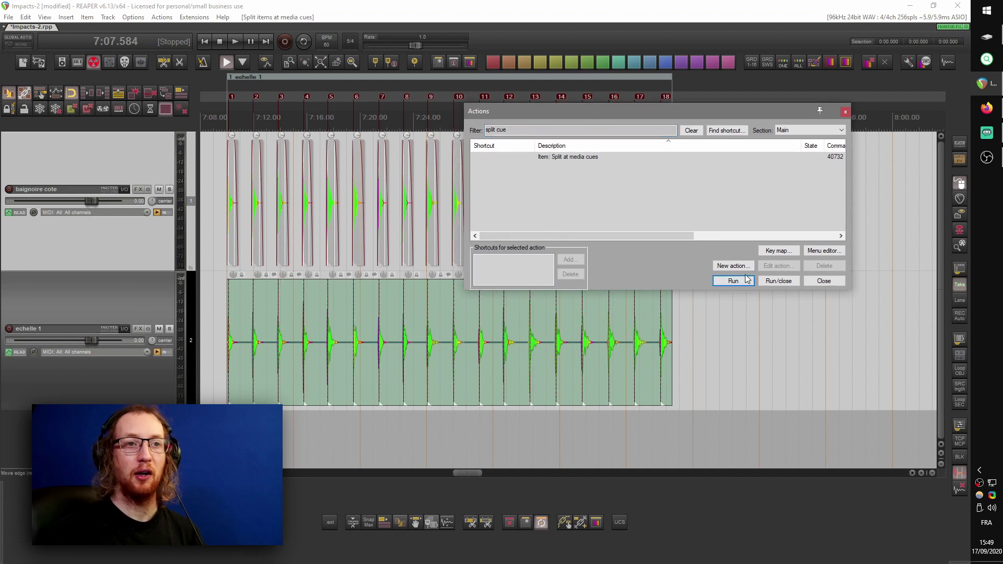
pyautogui.click(823, 281)
pyautogui.click(595, 326)
# - Remove the rendered echelle 1.wav item and its track
pyautogui.moveTo(589, 326); pyautogui.dragTo(570, 328)
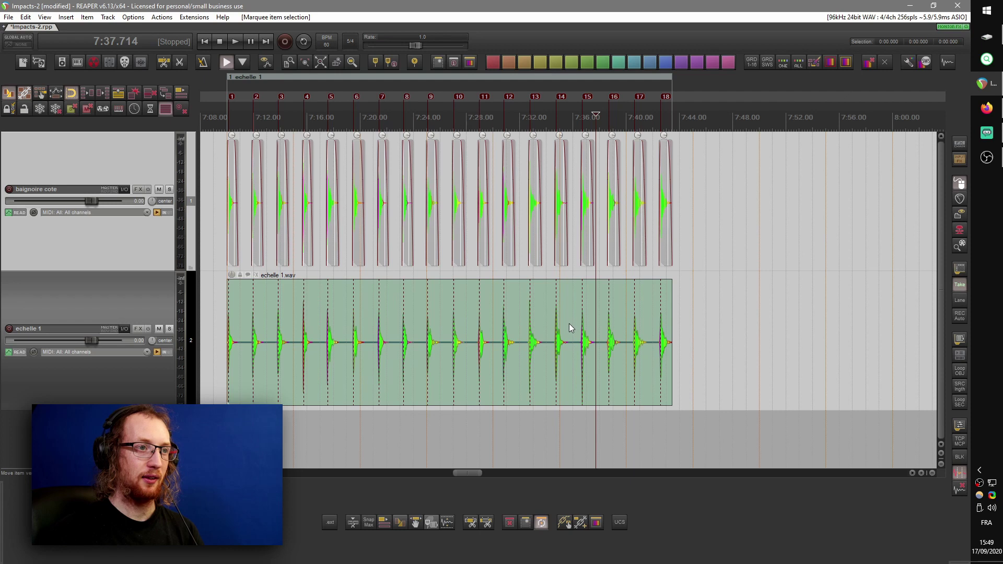
pyautogui.press('Delete')
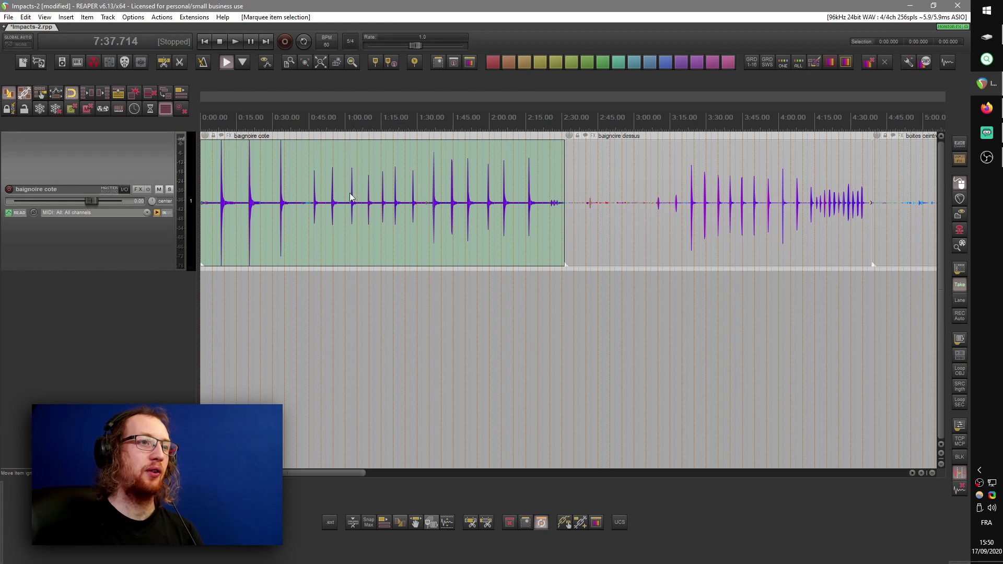
# - Split the baignoire cote item between its third and fourth impacts, at about 0:42, and remove the earlier part
pyautogui.press('s')
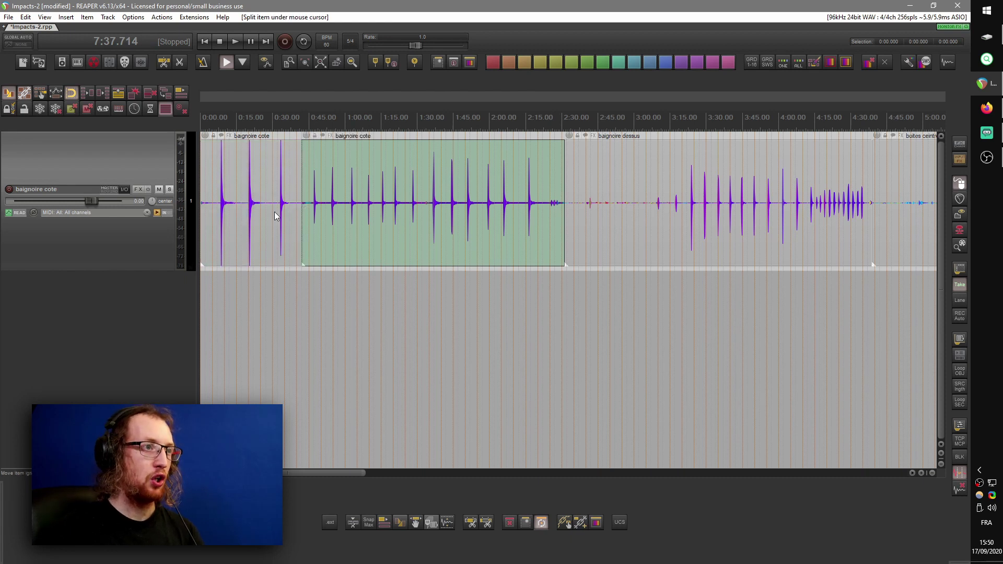
pyautogui.press('Delete')
pyautogui.scroll(2, 359, 221)
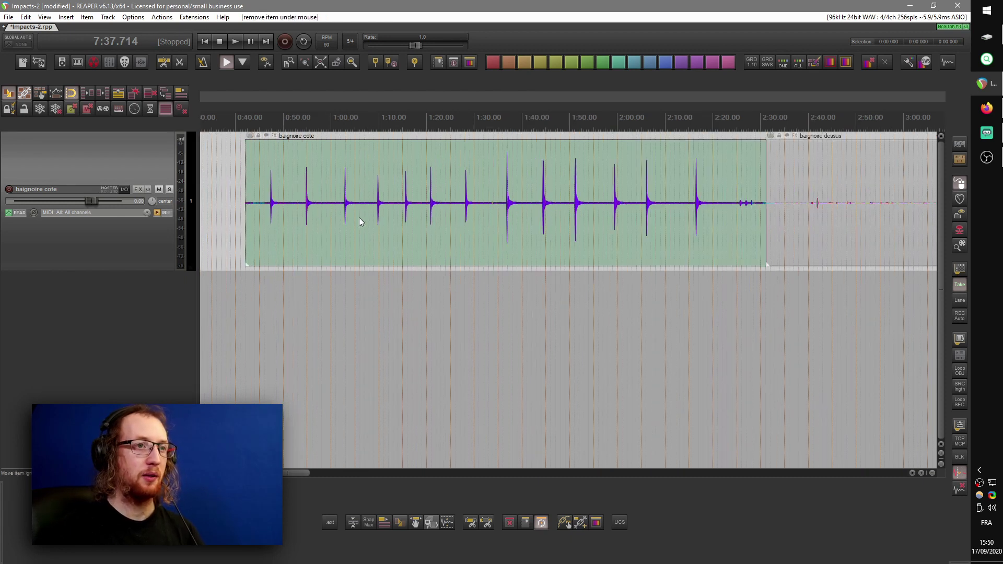
# - Audition the first impact and dynamically split the baignoire cote item with the gate hysteresis set to -48.0 dB, removing silent areas
pyautogui.click(352, 522)
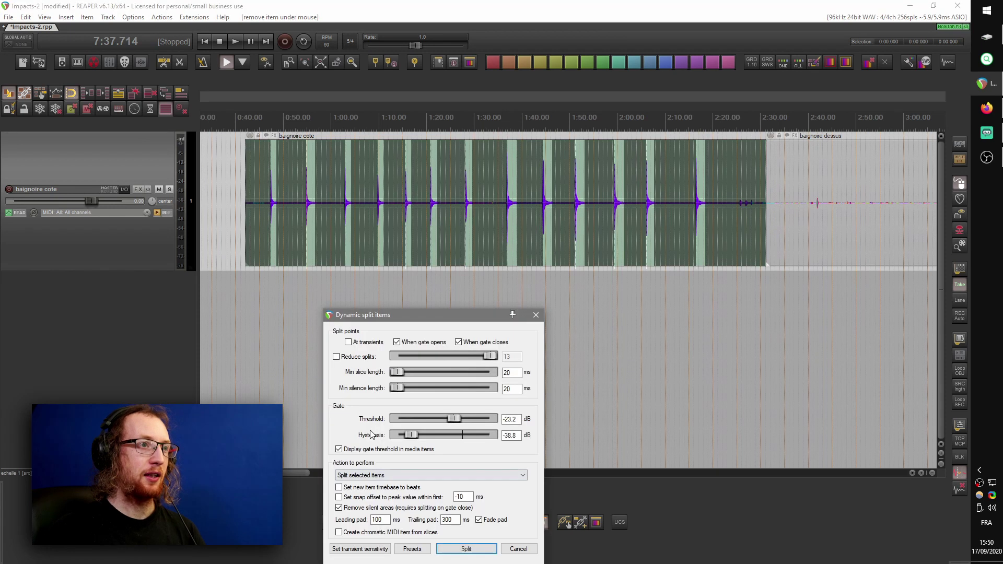
pyautogui.scroll(3, 265, 161)
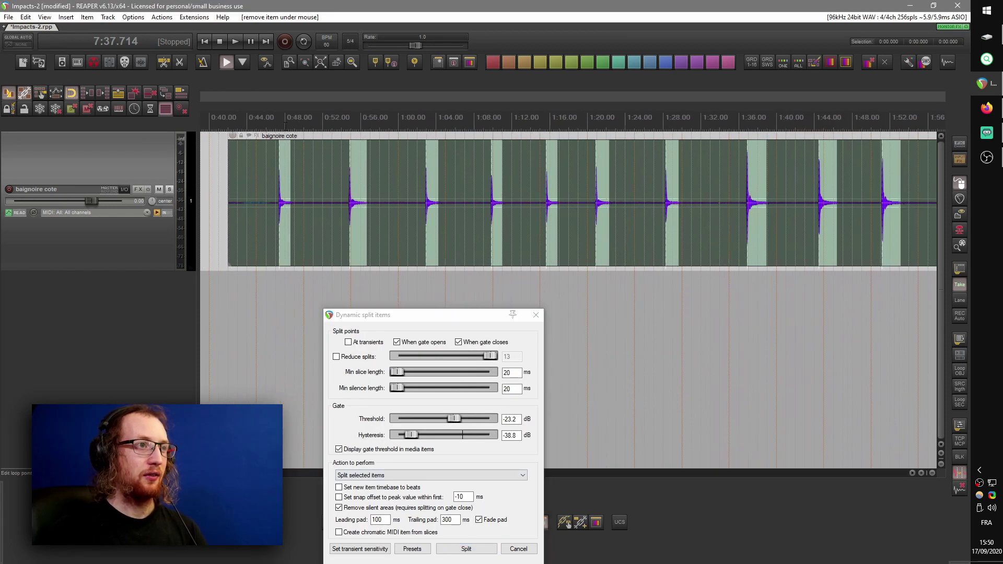
pyautogui.click(275, 120)
pyautogui.press('space')
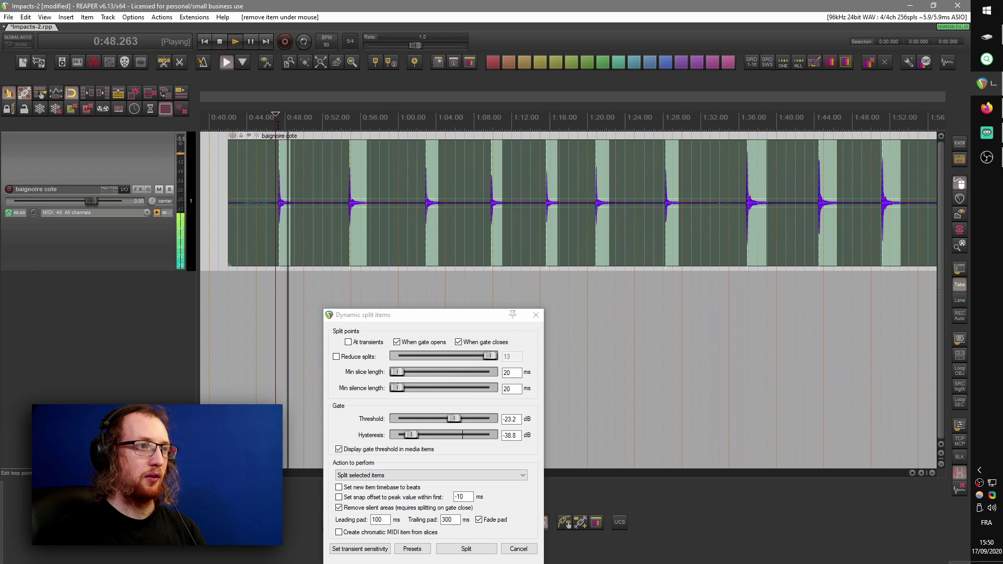
pyautogui.press('space')
pyautogui.moveTo(413, 436); pyautogui.dragTo(385, 440)
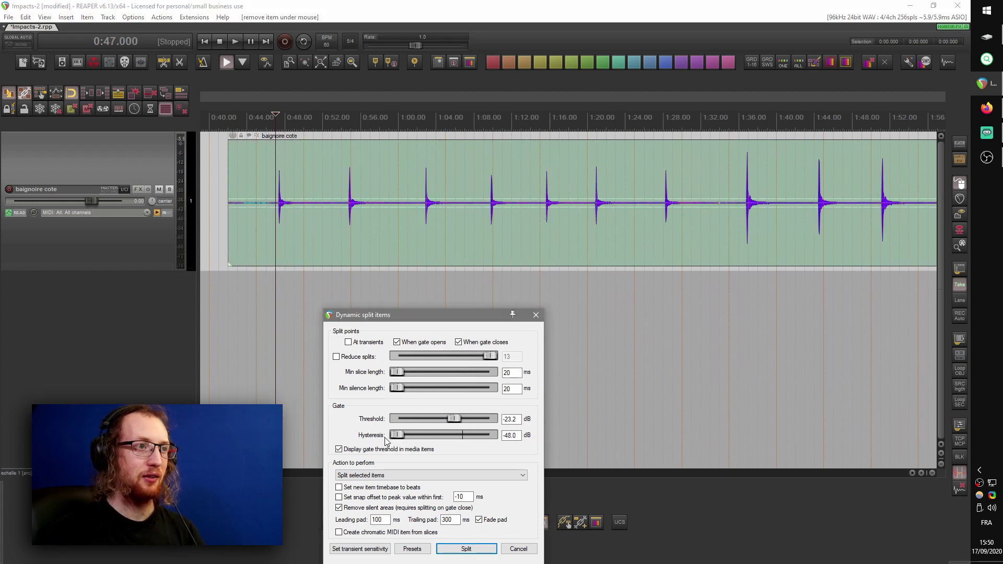
pyautogui.scroll(-3, 470, 213)
pyautogui.moveTo(634, 218)
pyautogui.mouseDown()
pyautogui.moveTo(397, 232)
pyautogui.moveTo(487, 229)
pyautogui.mouseUp()
pyautogui.click(481, 547)
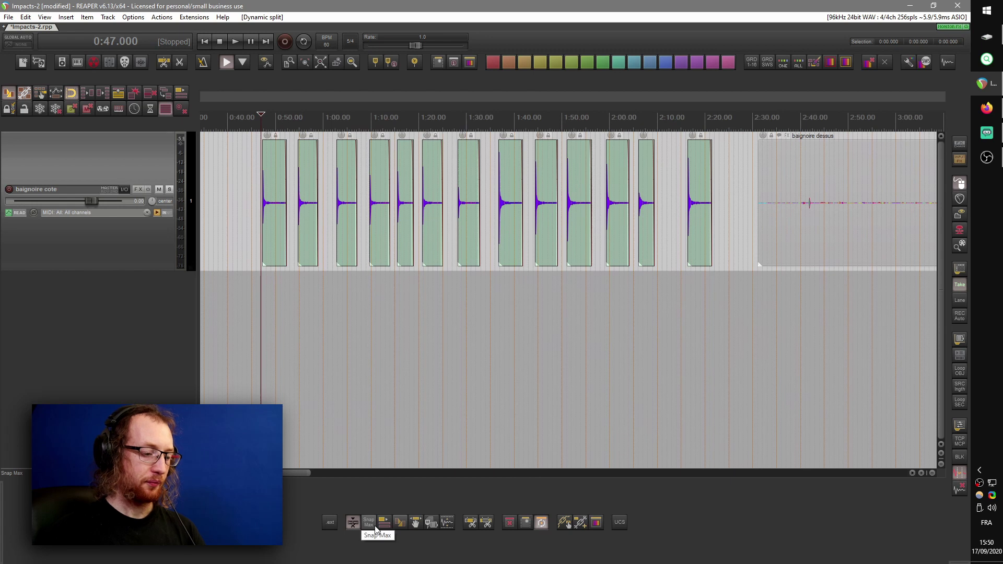
# - Group the baignoire cote slices and set each slice's snap offset to its maximum peak
pyautogui.hotkey('ctrl', 'g')
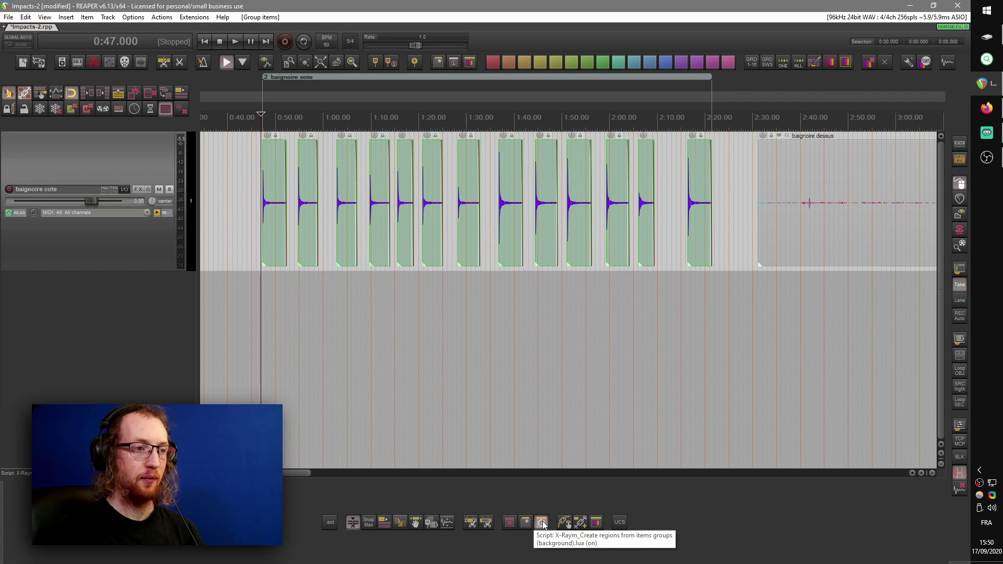
pyautogui.click(368, 522)
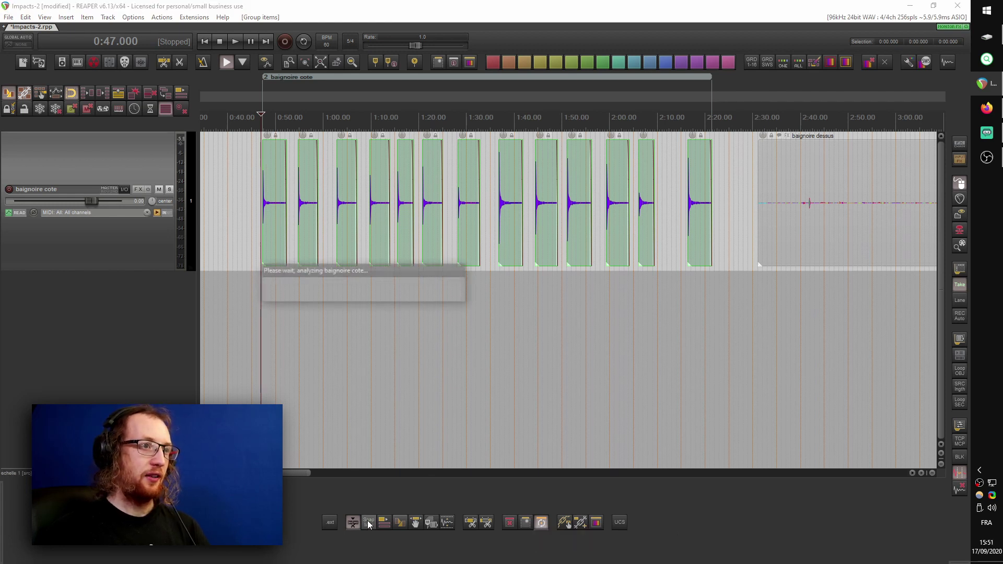
pyautogui.scroll(5, 364, 212)
pyautogui.scroll(-5, 364, 212)
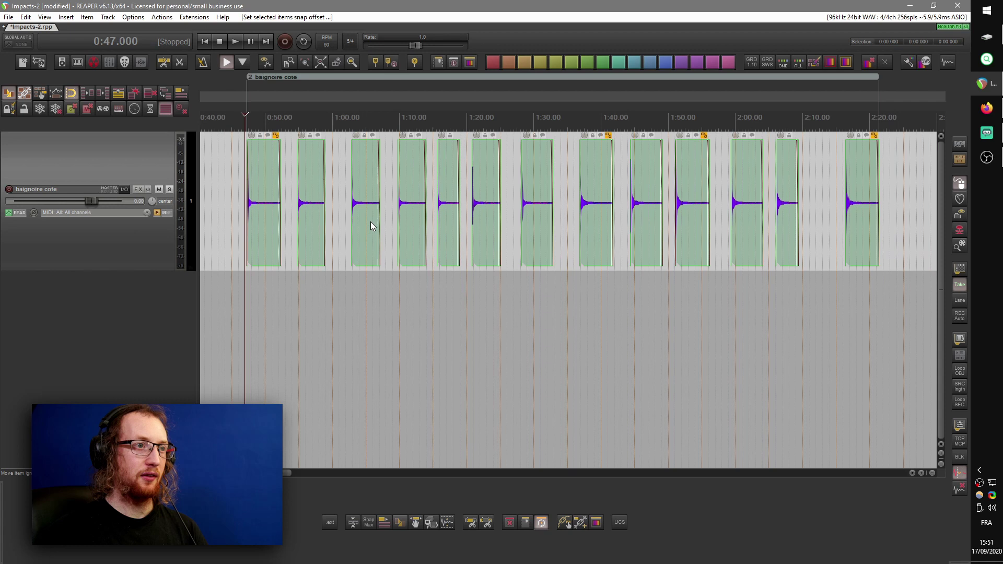
# - Create markers from the baignoire cote slices, naming them from the item notes instead of the take names
pyautogui.click(432, 526)
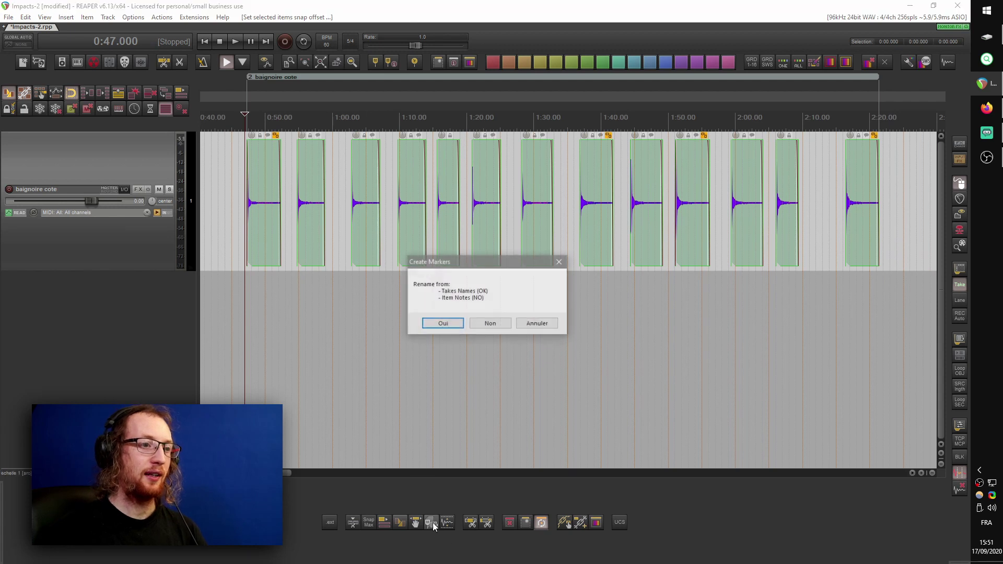
pyautogui.click(495, 325)
pyautogui.scroll(-3, 499, 324)
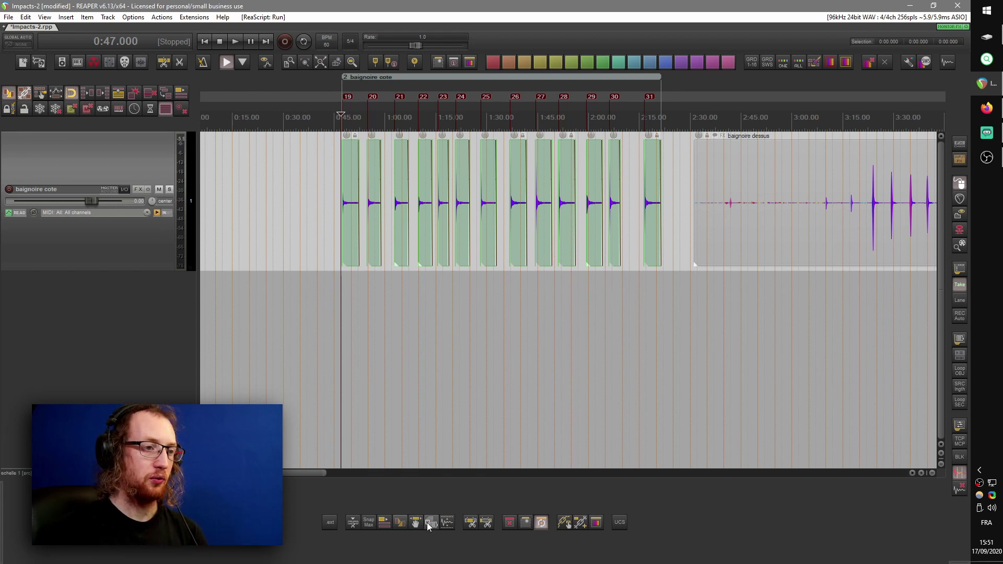
# - Space the baignoire cote slices evenly with 1-second gaps, moving their markers along with them
pyautogui.click(412, 521)
pyautogui.click(383, 412)
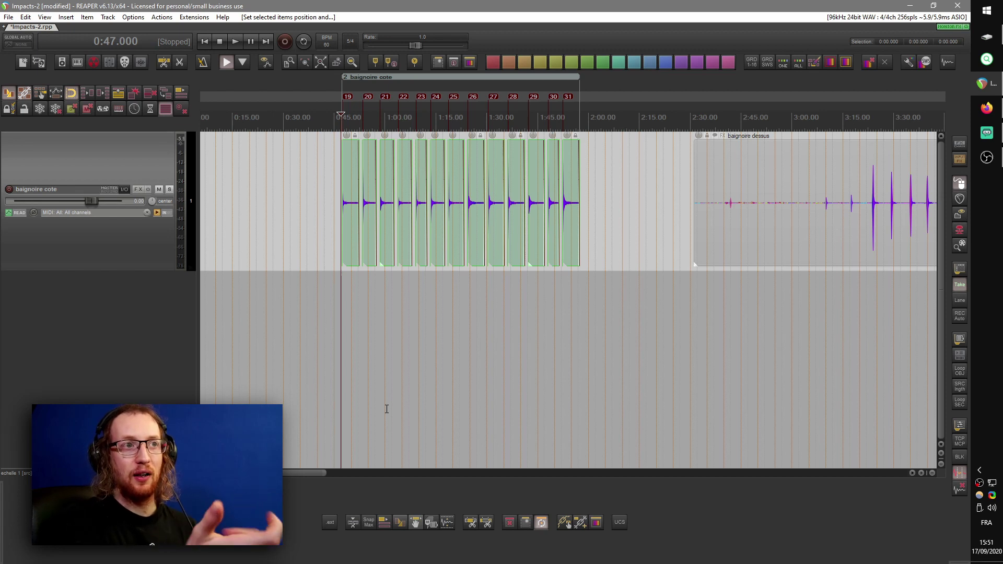
pyautogui.scroll(6, 402, 342)
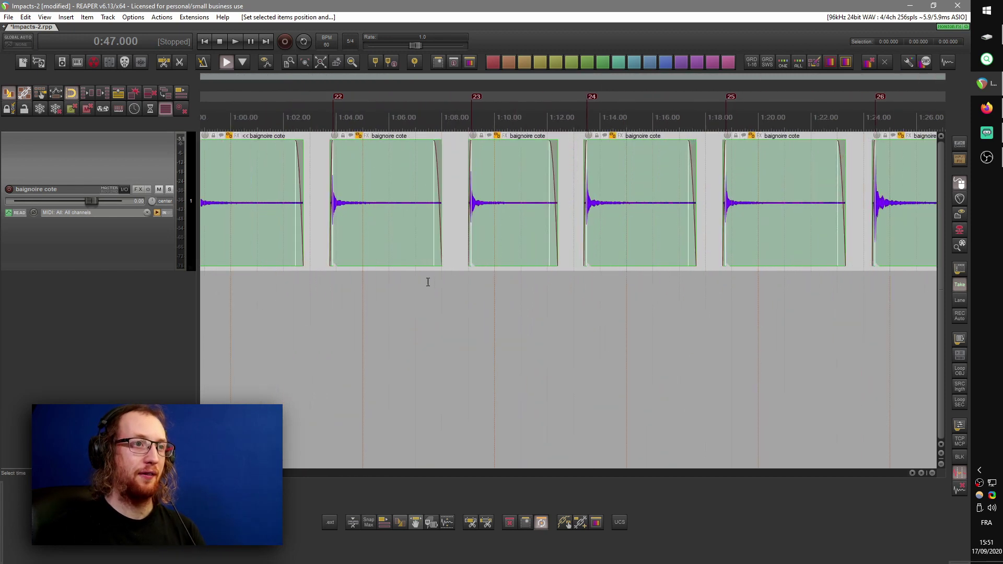
pyautogui.scroll(-3, 447, 292)
# - Play back the first spaced baignoire cote slices with the track soloed
pyautogui.press('space')
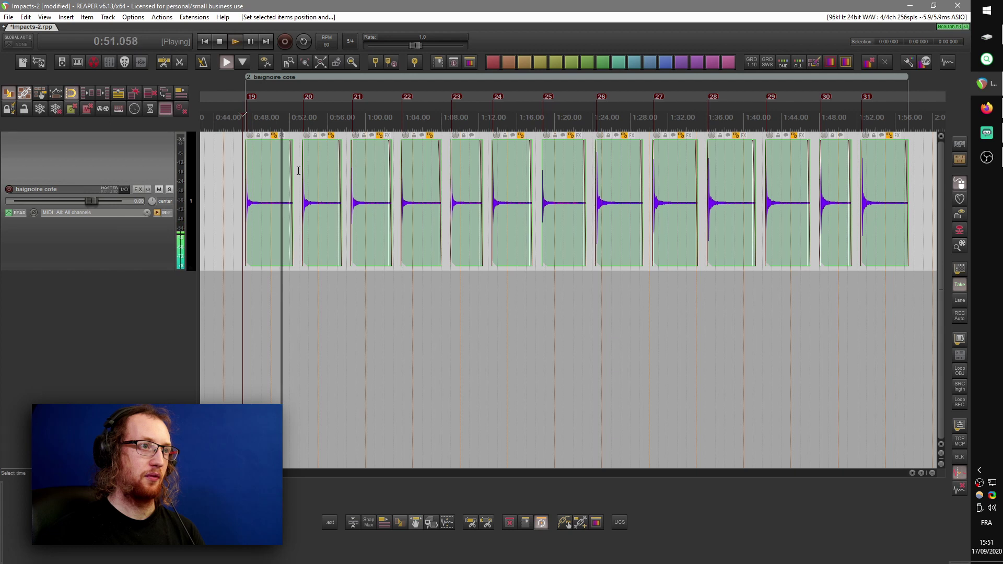
pyautogui.press('s')
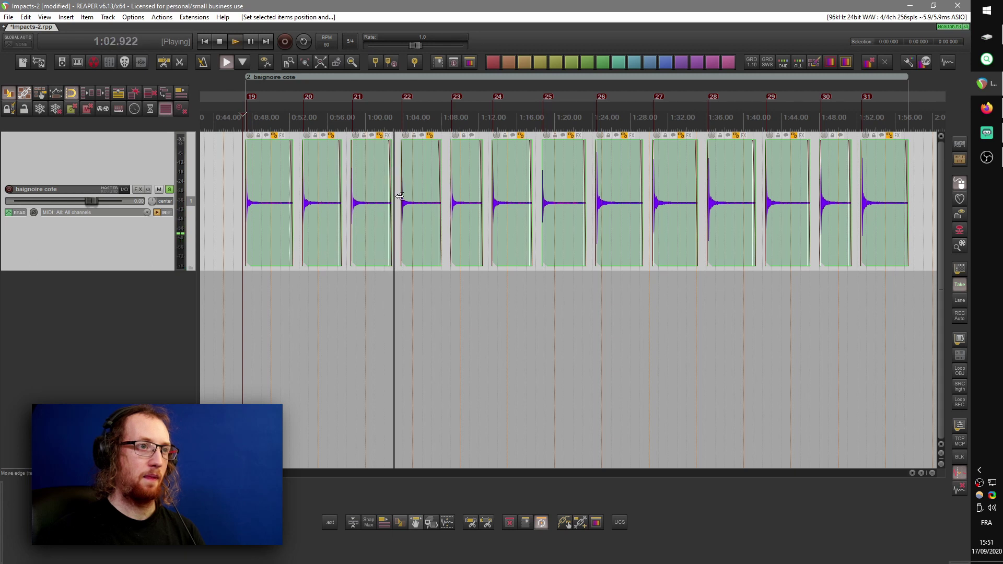
pyautogui.press('space')
pyautogui.scroll(-3, 510, 216)
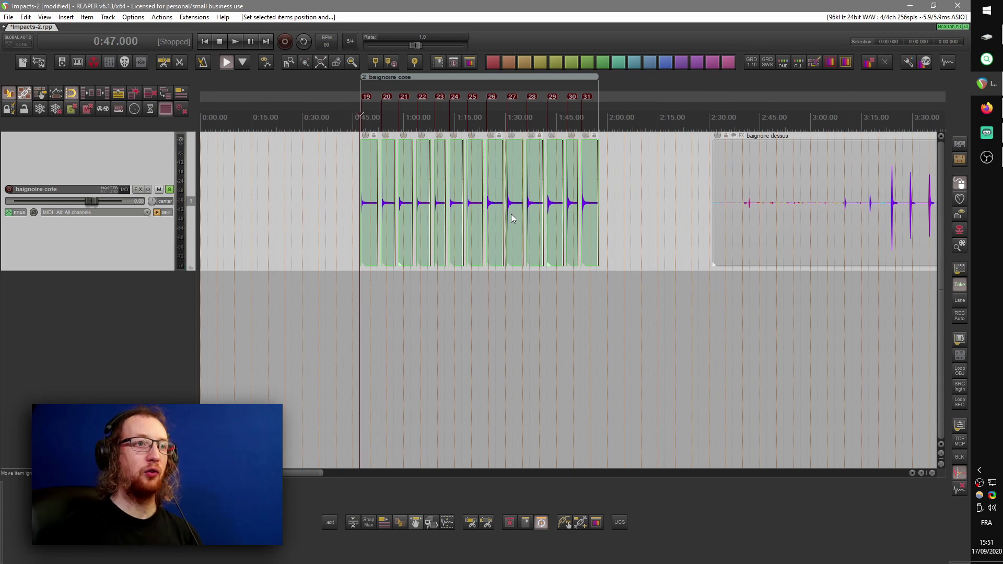
# - Select all processed items on the timeline and space their groups with a 2-second gap, keeping item grouping and marker offsets on
pyautogui.hscroll(6, 511, 214)
pyautogui.scroll(-3, 487, 225)
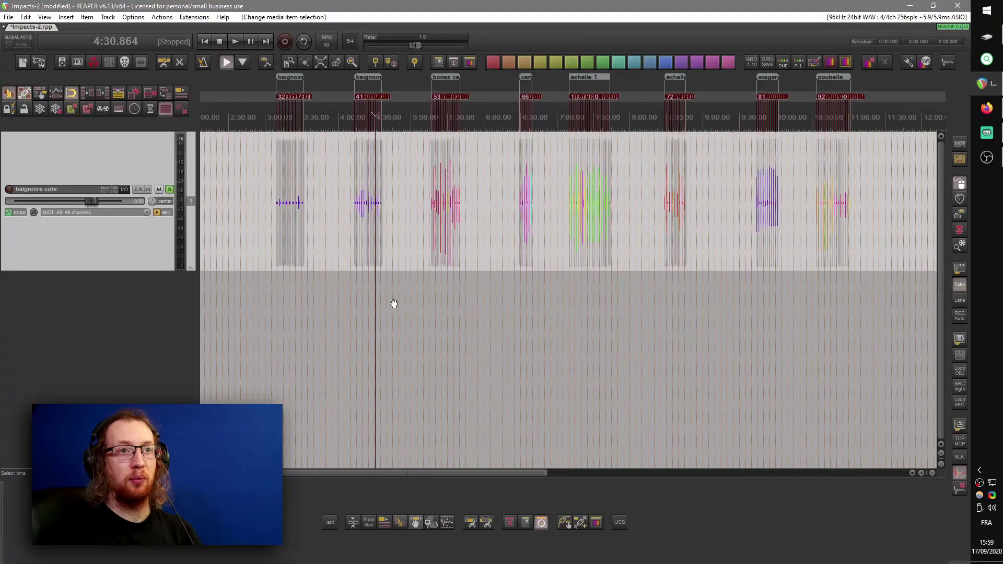
pyautogui.scroll(8, 385, 220)
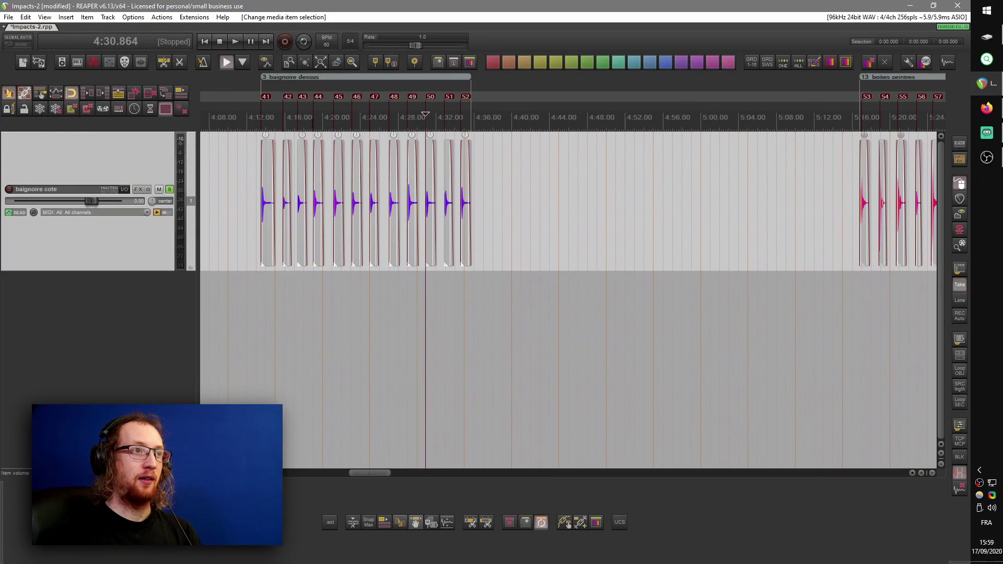
pyautogui.scroll(-4, 368, 183)
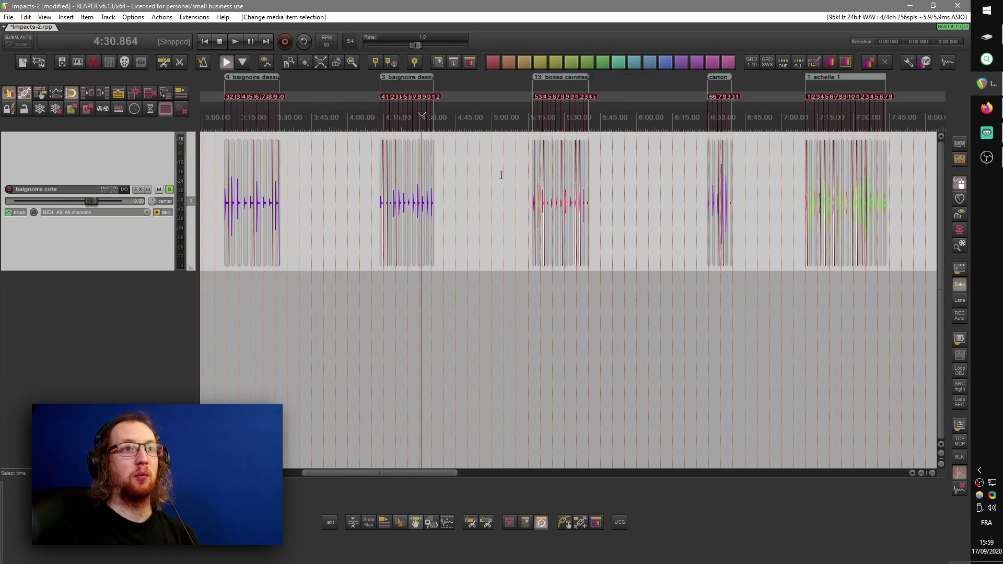
pyautogui.scroll(-2, 774, 151)
pyautogui.scroll(-2, 774, 152)
pyautogui.moveTo(679, 169); pyautogui.dragTo(188, 219)
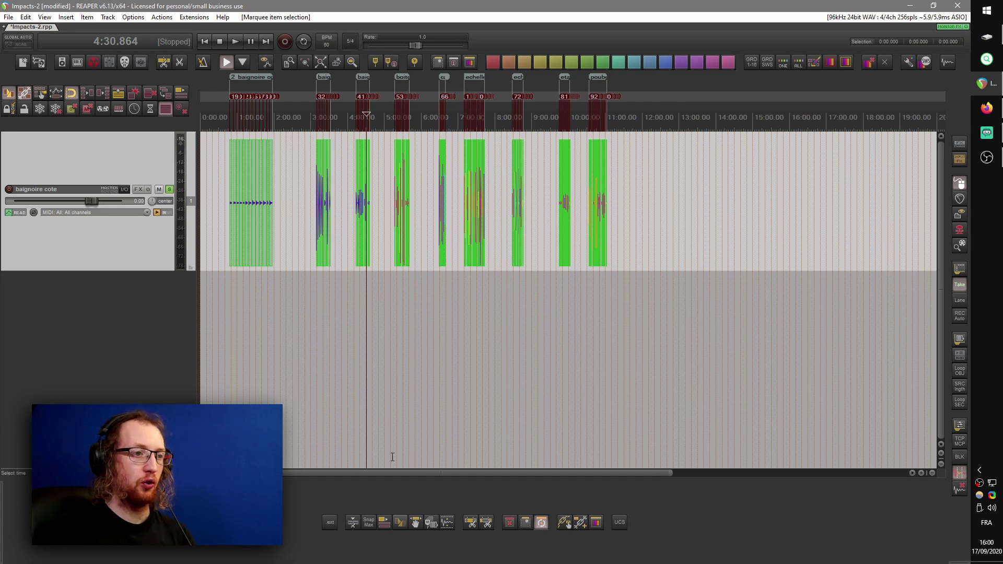
pyautogui.click(414, 523)
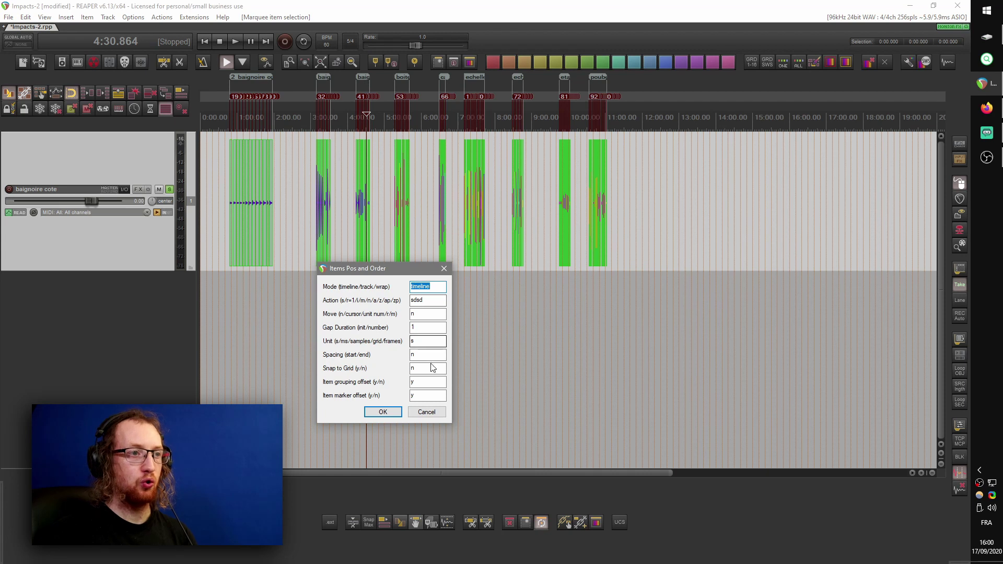
pyautogui.click(416, 396)
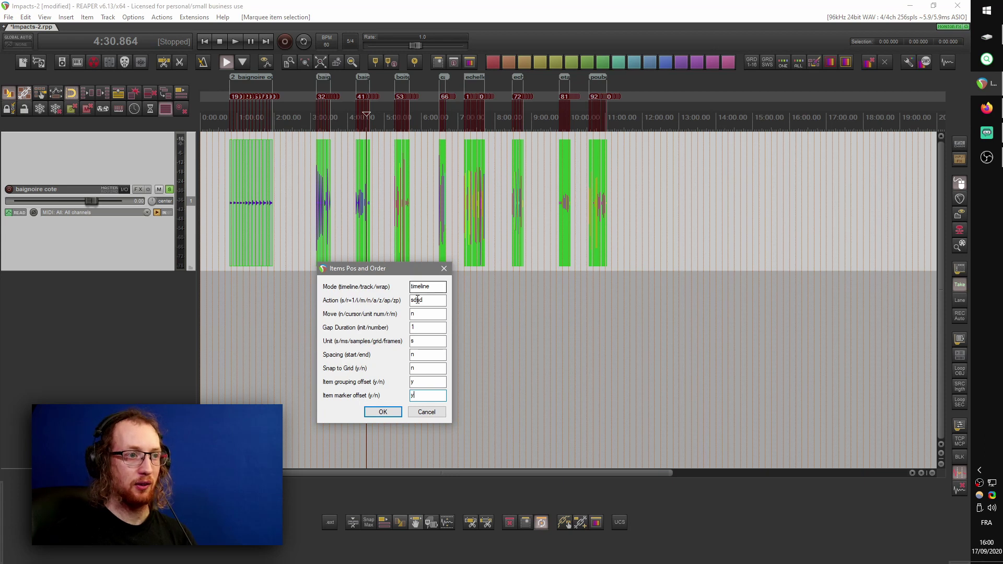
pyautogui.doubleClick(418, 327)
pyautogui.write('2')
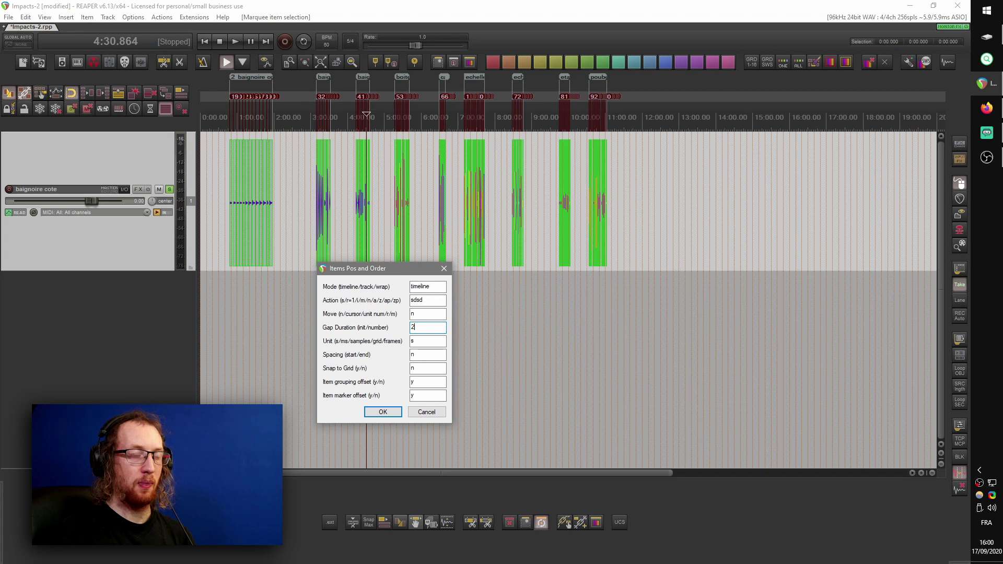
pyautogui.press('Return')
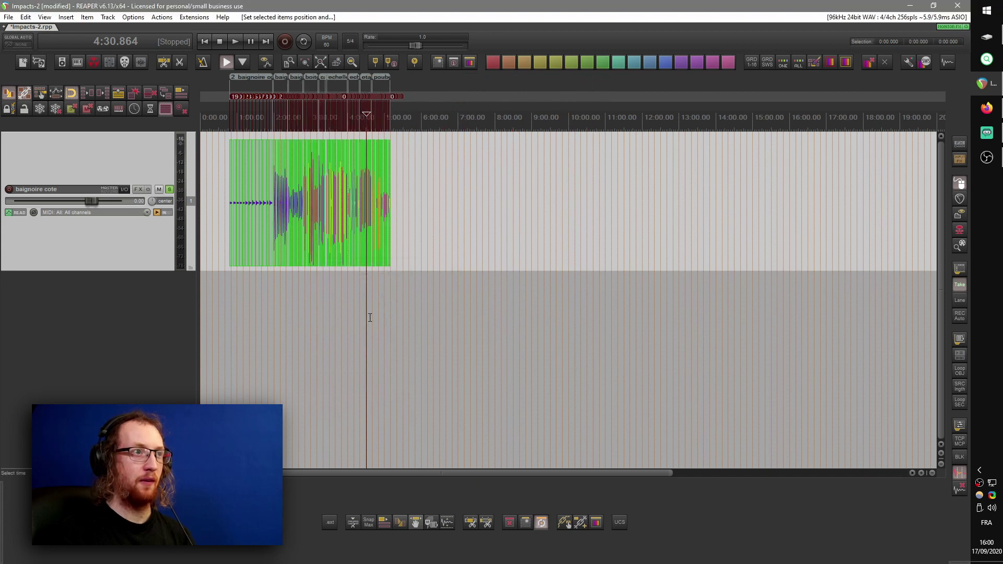
# - Move all the selected items with their regions and markers back to the project start
pyautogui.scroll(8, 238, 175)
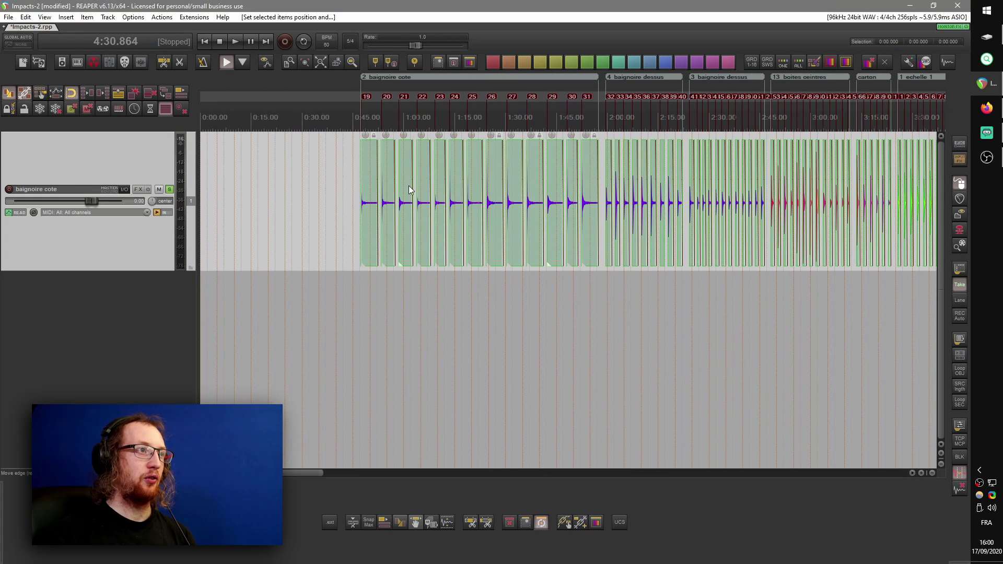
pyautogui.scroll(-4, 361, 186)
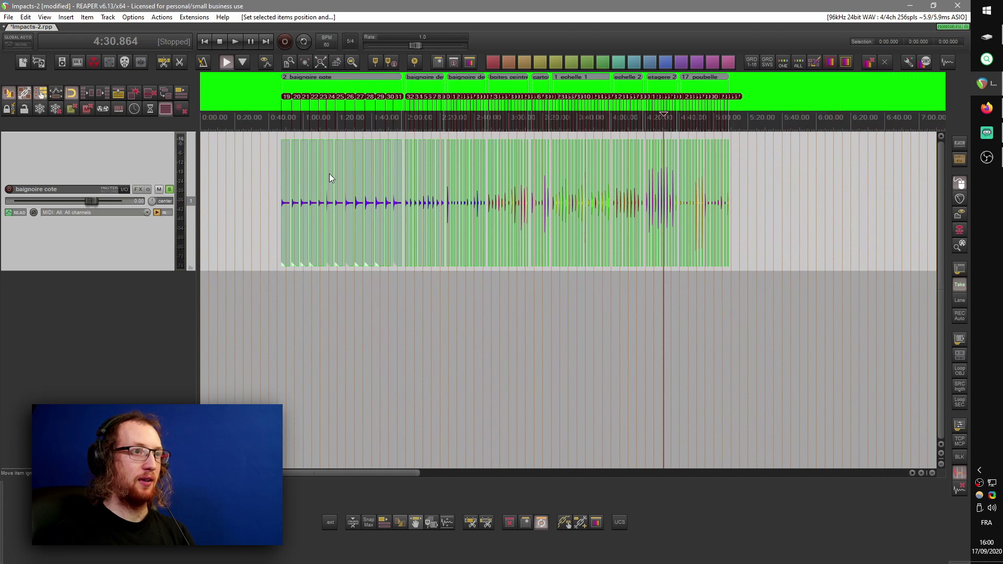
pyautogui.moveTo(285, 166); pyautogui.dragTo(174, 170)
pyautogui.scroll(2, 443, 175)
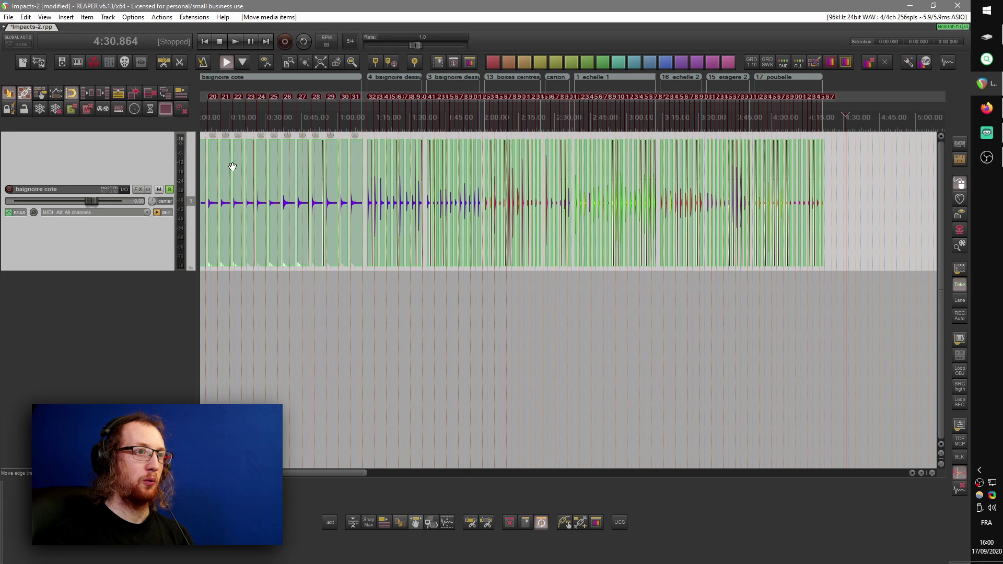
pyautogui.scroll(-2, 443, 175)
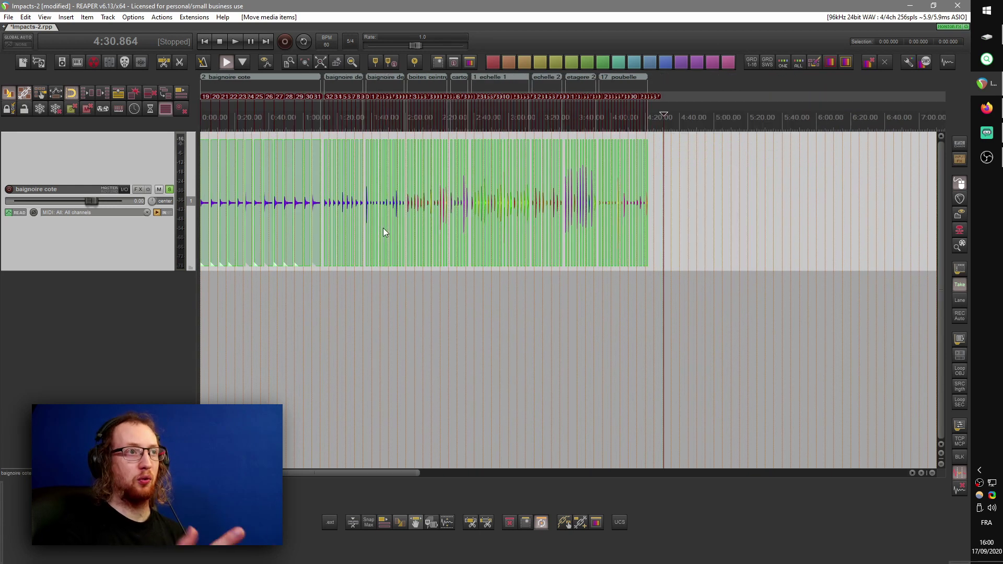
pyautogui.scroll(2, 383, 227)
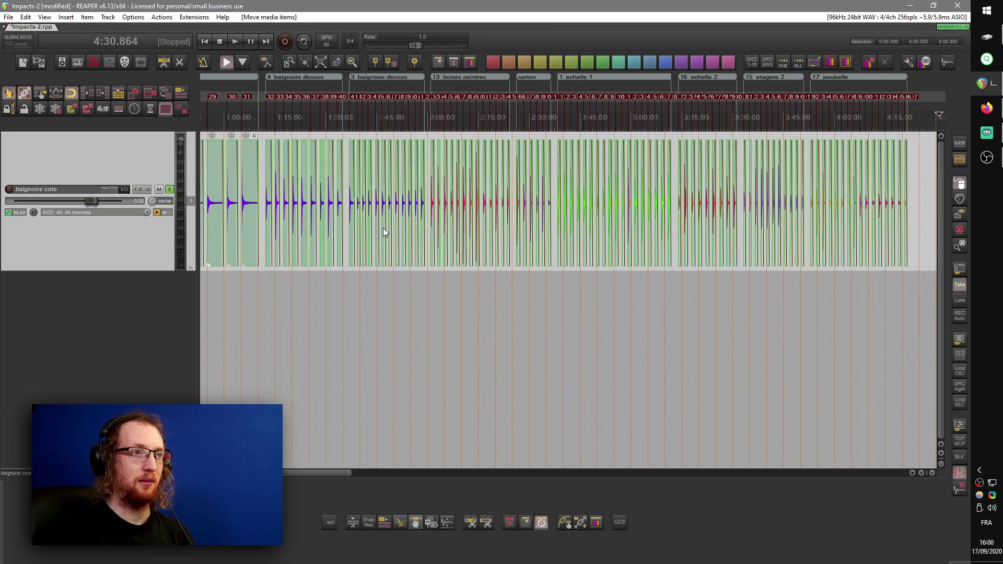
pyautogui.scroll(-2, 500, 461)
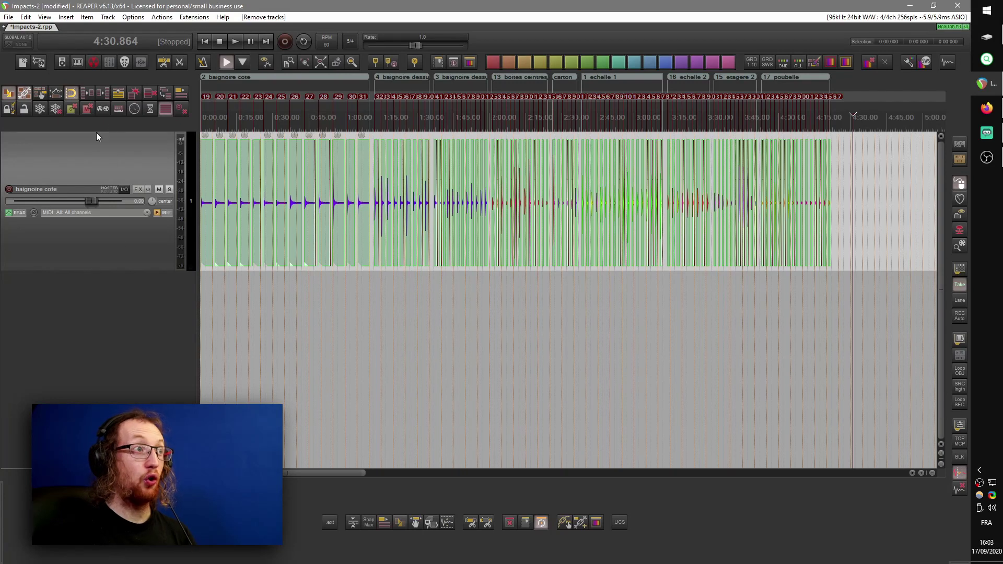
# - In the render metadata's INFO scheme, set the creation date to 2020 and the product (album) to Impacts
pyautogui.click(39, 62)
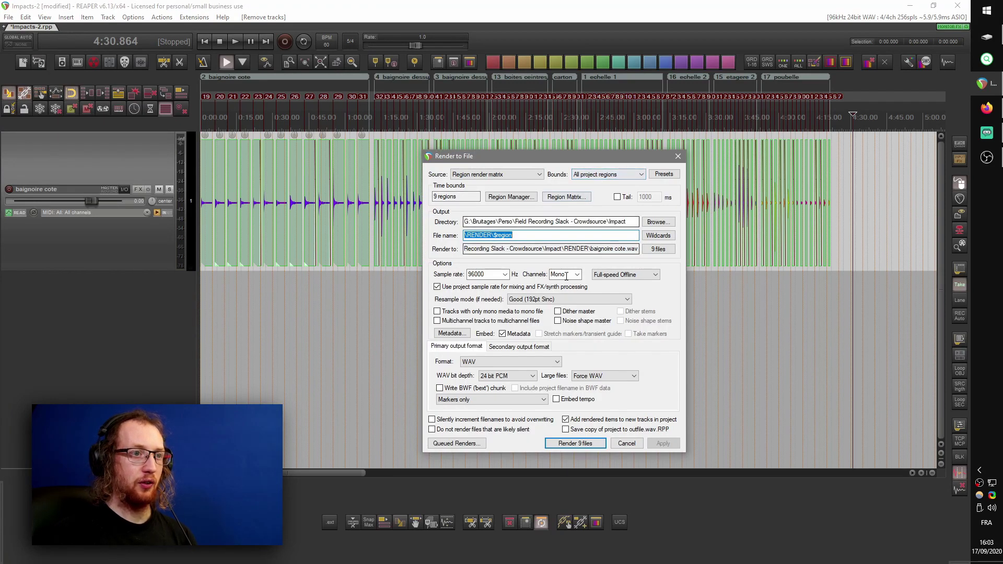
pyautogui.click(451, 333)
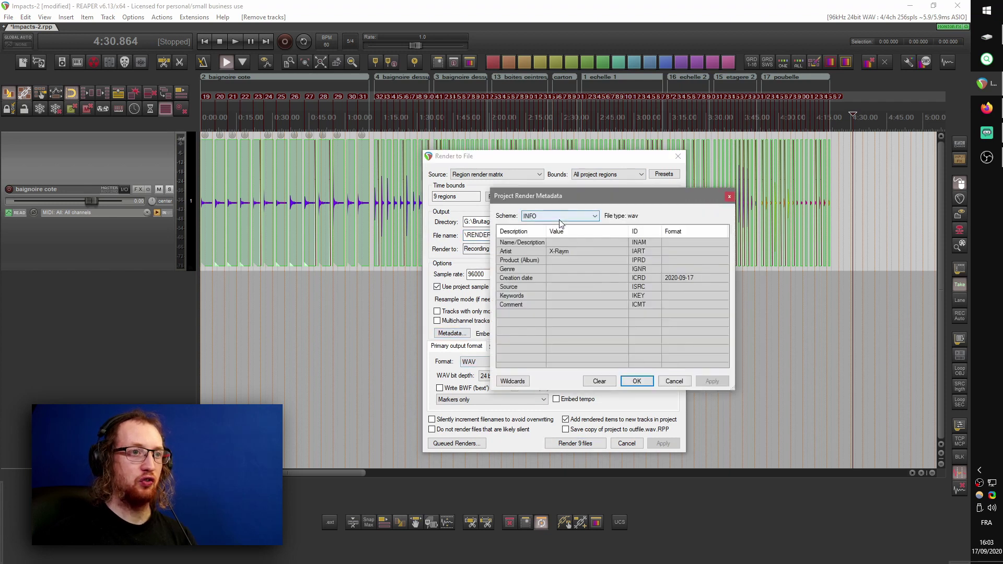
pyautogui.doubleClick(571, 276)
pyautogui.write('2020')
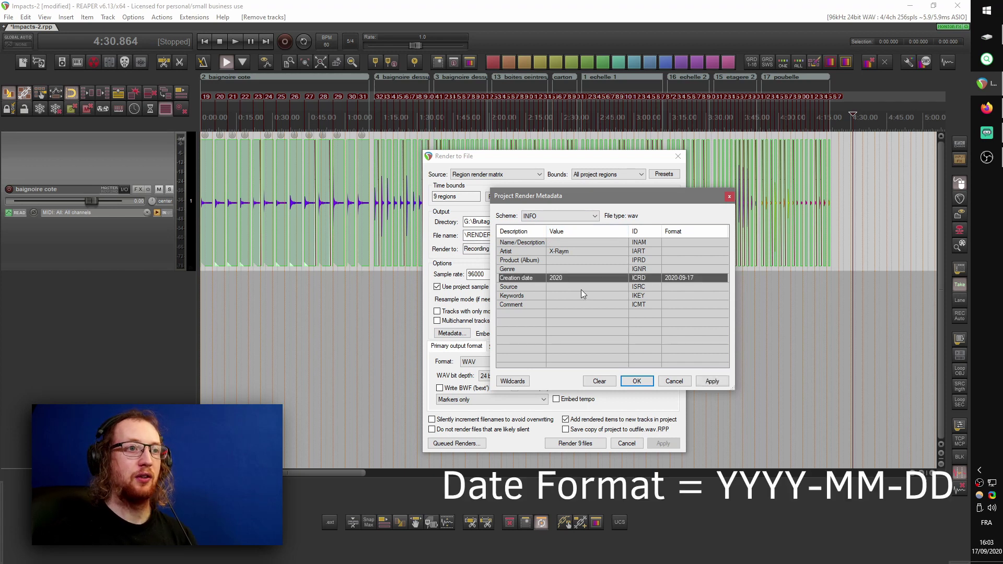
pyautogui.click(565, 259)
pyautogui.doubleClick(565, 259)
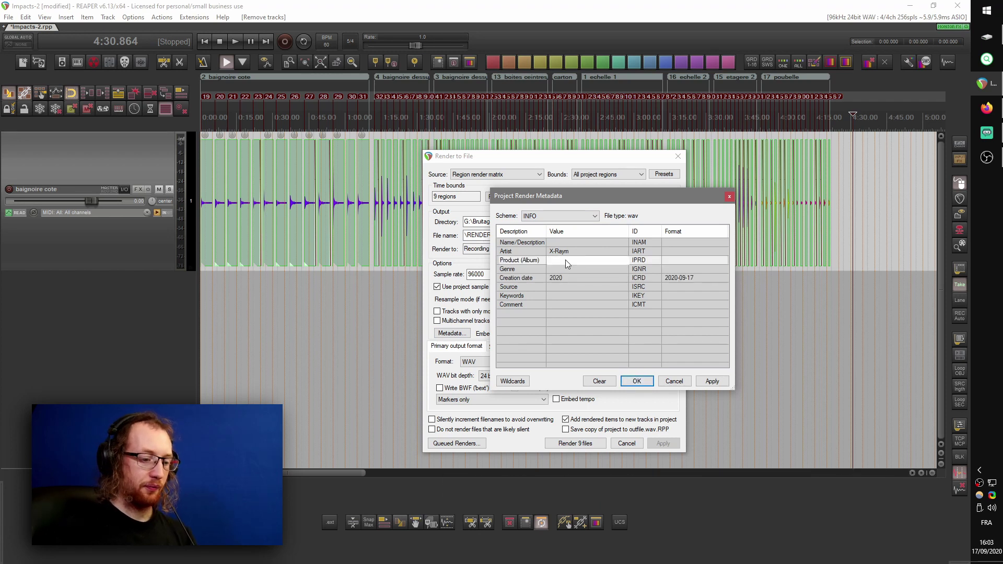
pyautogui.write('Impacts')
pyautogui.press('Return')
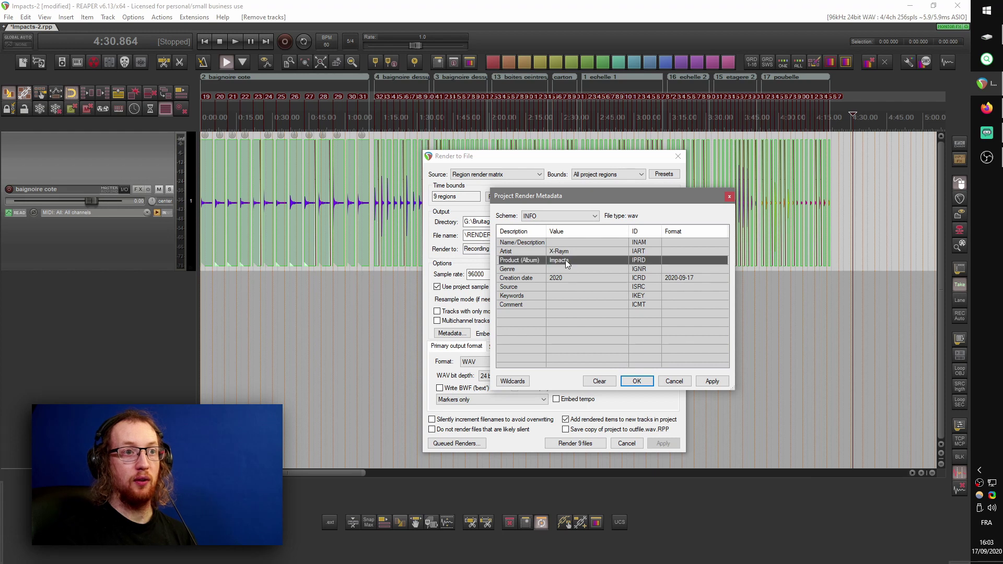
pyautogui.click(636, 381)
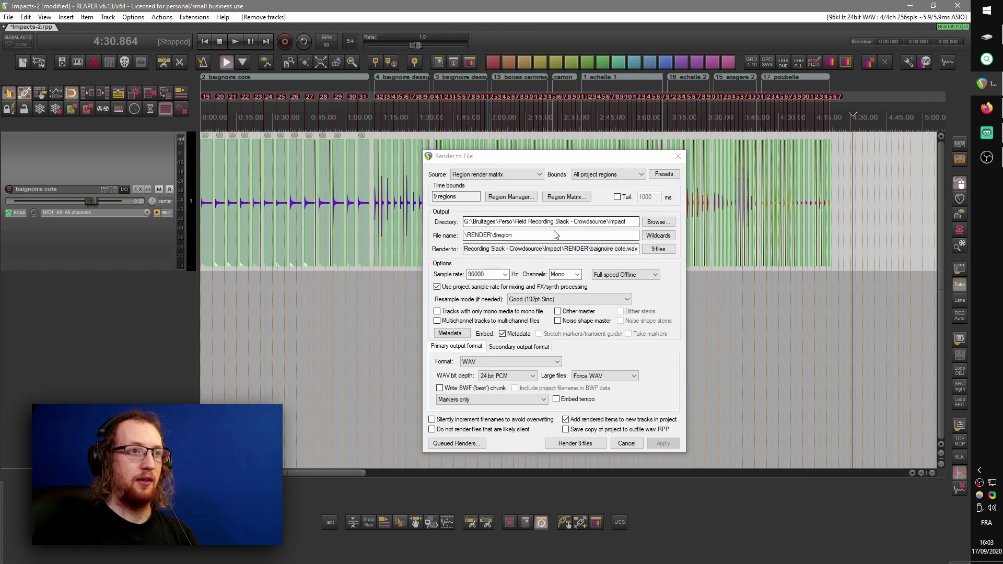
# - Assign all tracks instead of the master mix to all nine regions in the region render matrix
pyautogui.click(563, 197)
pyautogui.moveTo(325, 282)
pyautogui.mouseDown()
pyautogui.moveTo(393, 281)
pyautogui.moveTo(361, 281)
pyautogui.mouseUp()
pyautogui.click(325, 290)
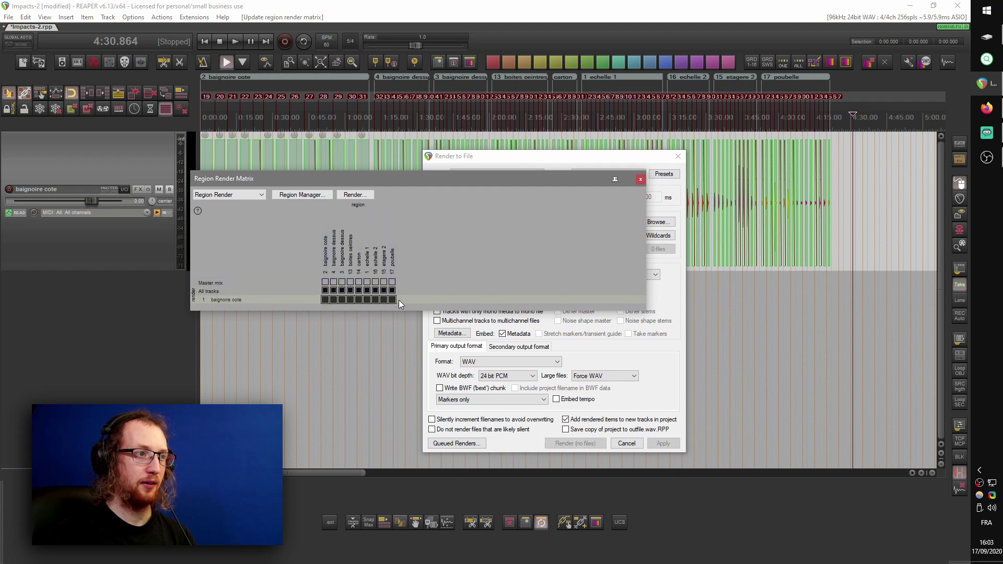
pyautogui.moveTo(375, 291); pyautogui.dragTo(390, 290)
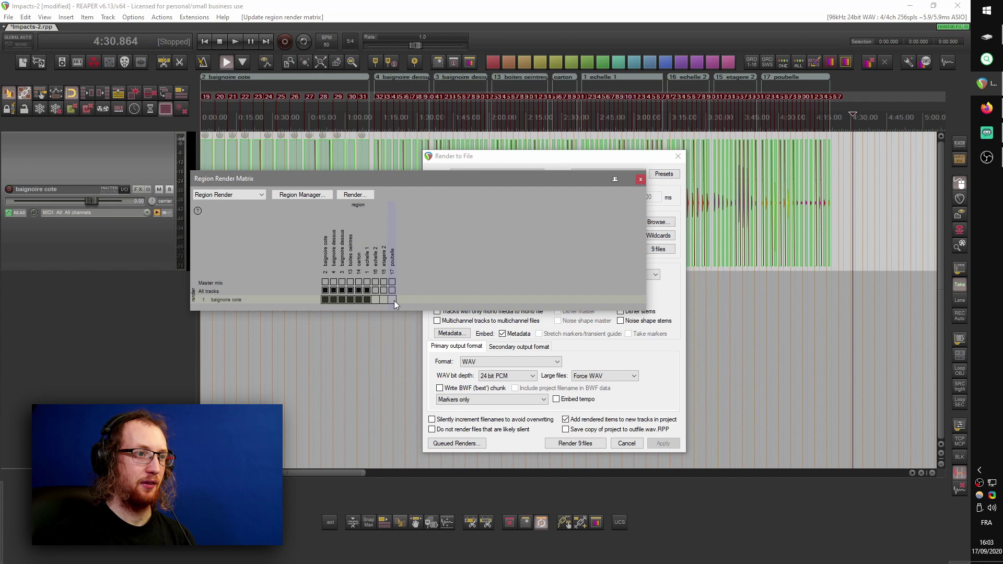
pyautogui.press('Escape')
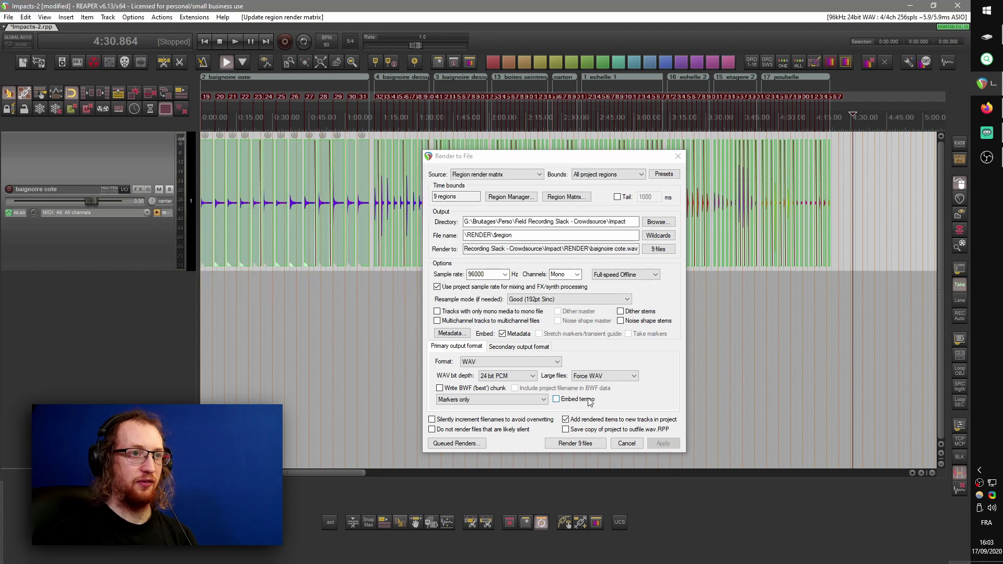
# - Render the nine region files, overwriting the existing ones, and inspect the rendered items on their new track
pyautogui.click(578, 443)
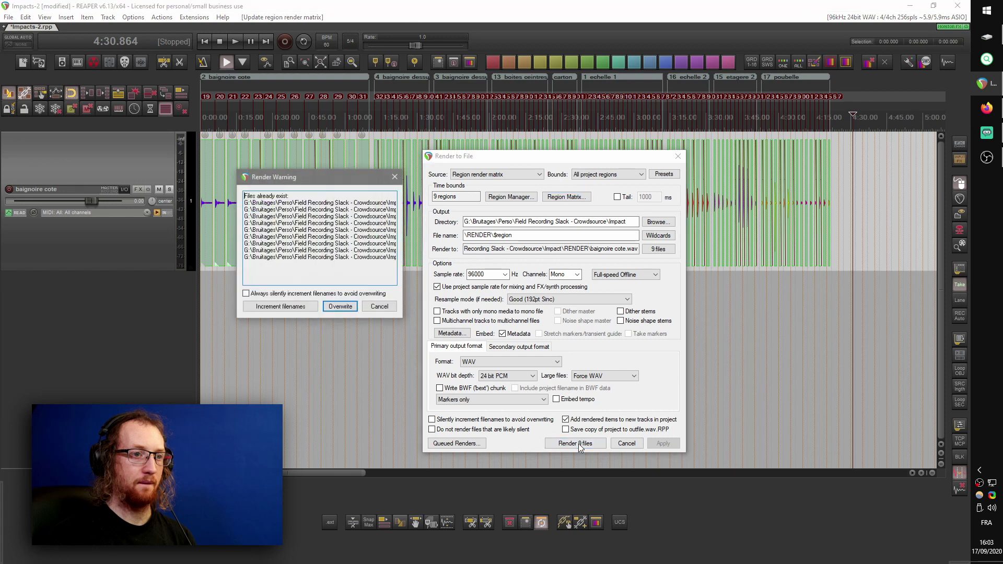
pyautogui.click(339, 307)
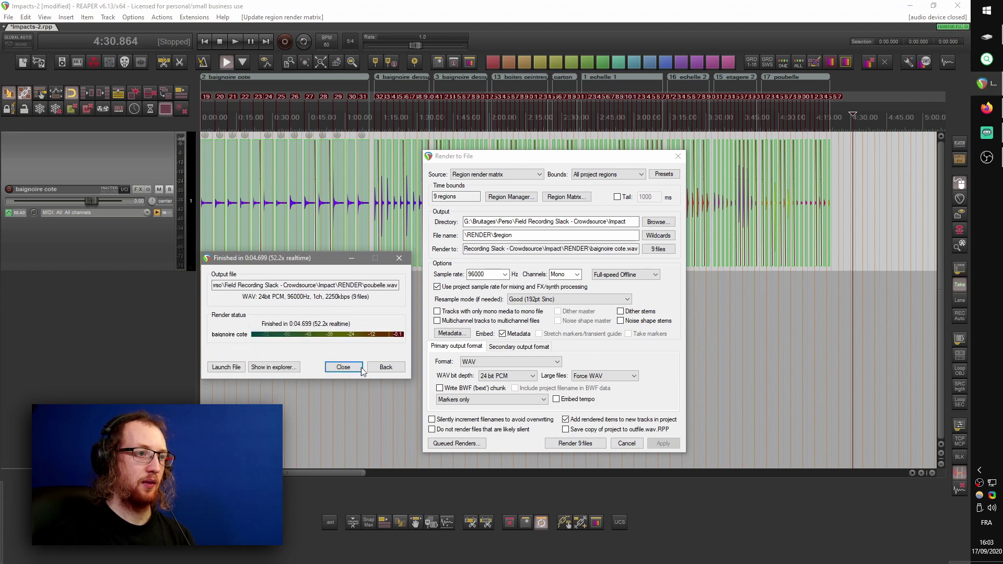
pyautogui.click(343, 368)
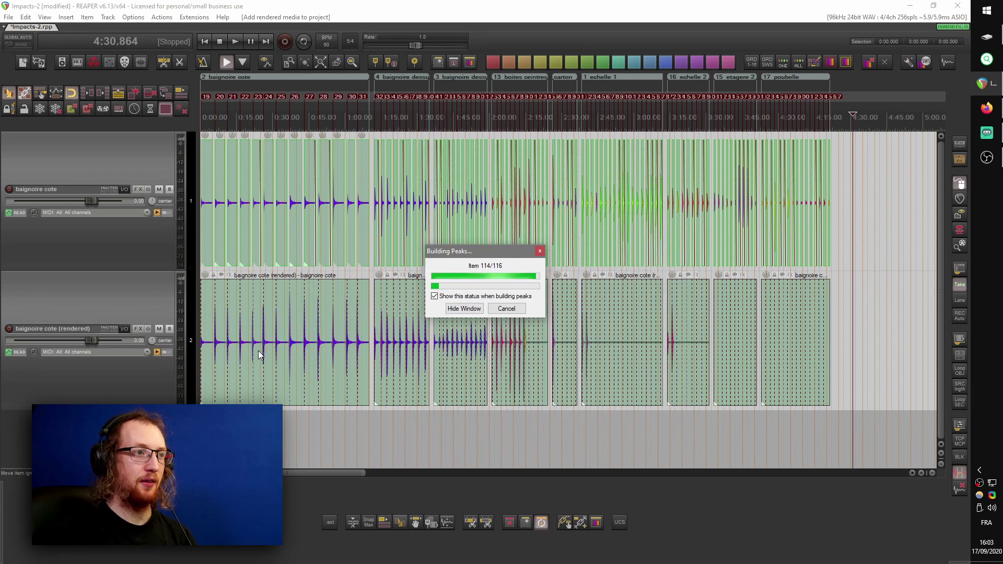
pyautogui.scroll(3, 258, 350)
pyautogui.scroll(4, 325, 350)
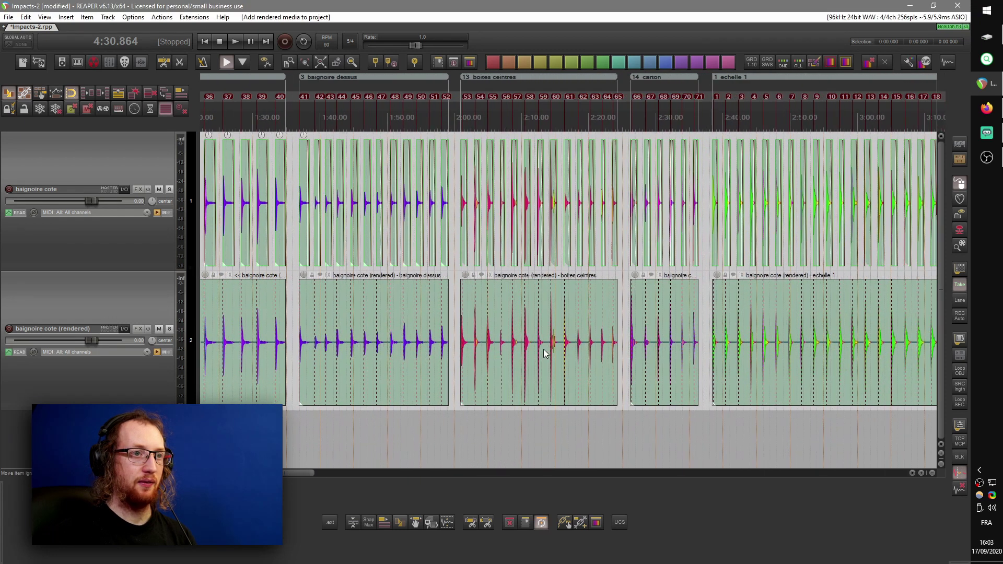
pyautogui.hscroll(3, 591, 349)
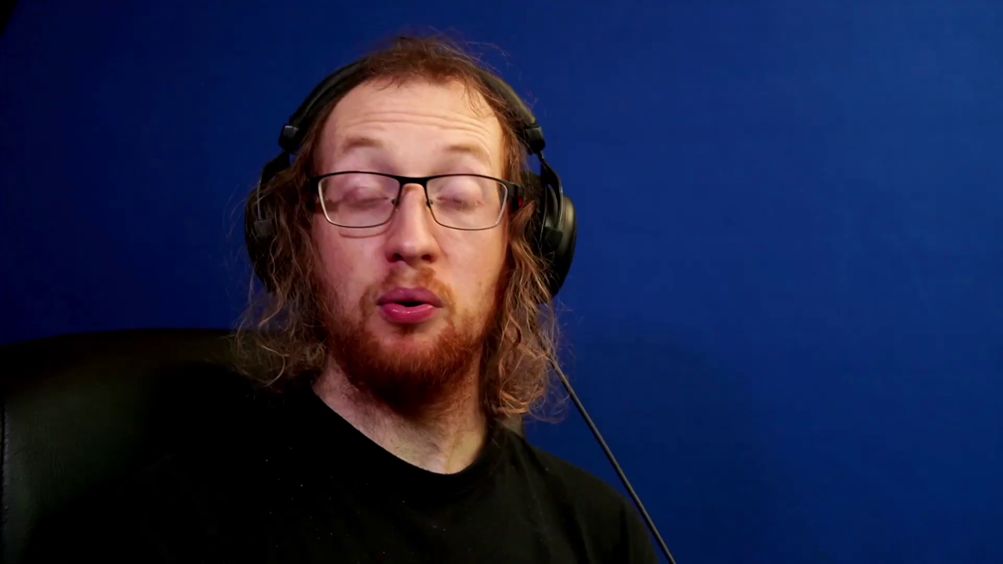